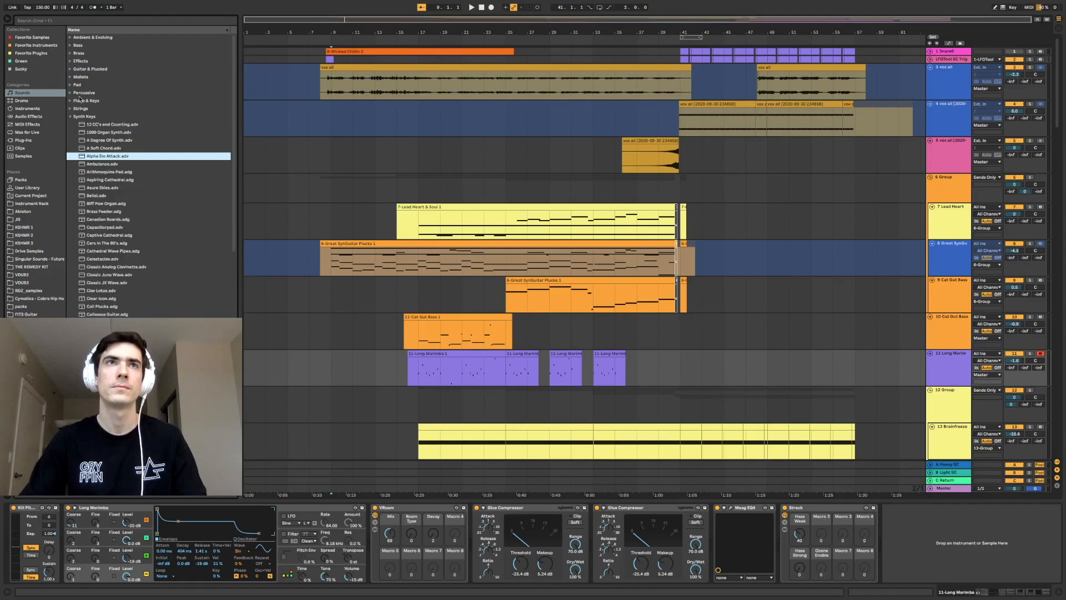
# Audition sound presets in the Percussive, Guitar & Plucked and Brass categories, including the Banjo and E Series Brass presets
pyautogui.click(71, 93)
pyautogui.click(103, 148)
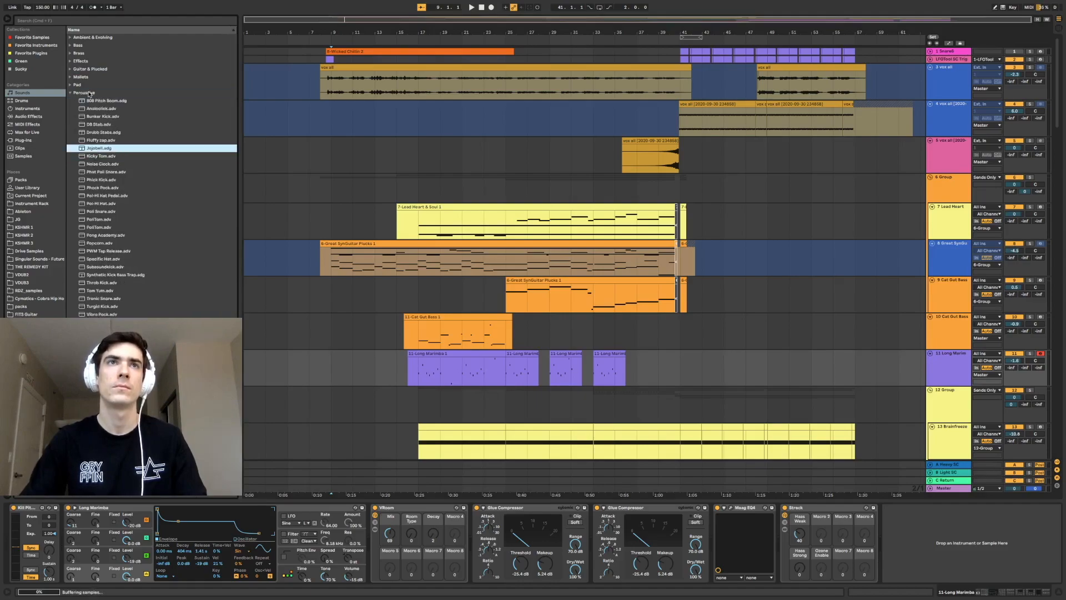
pyautogui.click(71, 69)
pyautogui.click(102, 117)
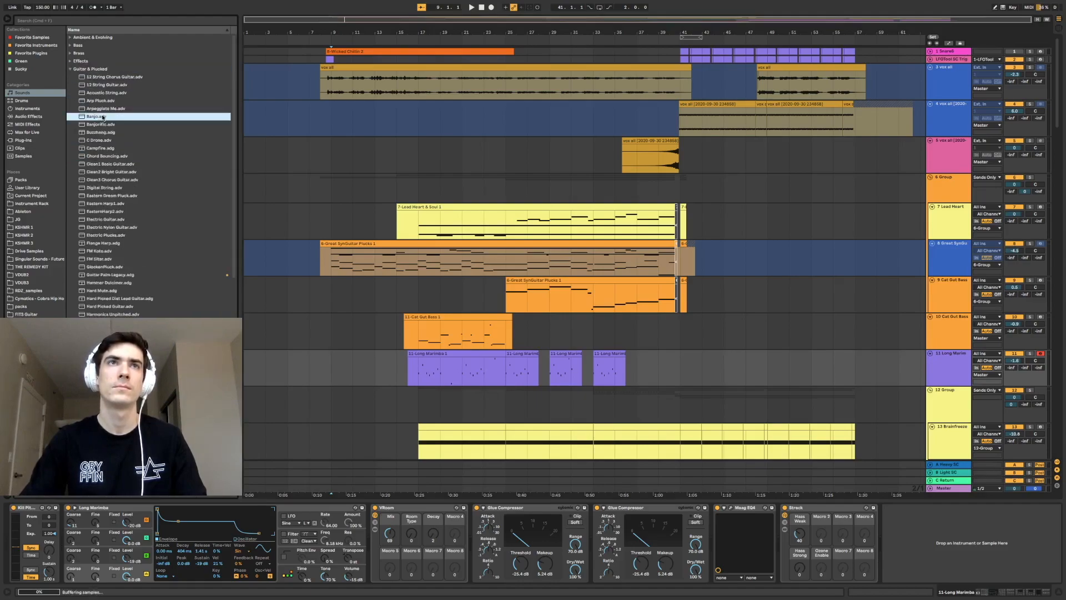
pyautogui.click(70, 53)
pyautogui.click(107, 93)
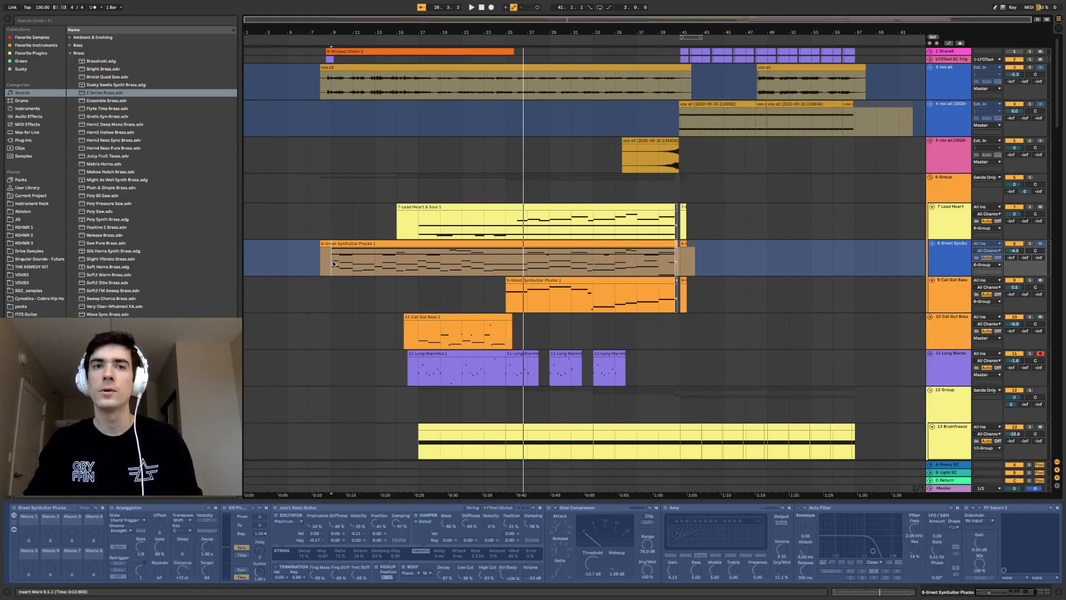
# Play the Great SynGuitar Plucks track from bar 9 and examine its device chain
pyautogui.press('space')
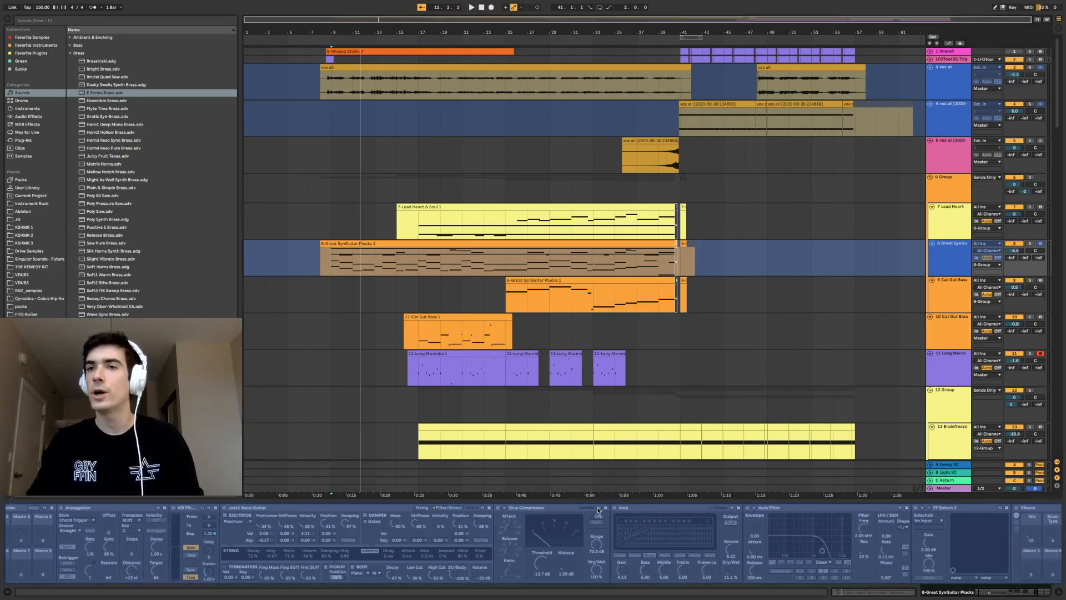
pyautogui.hscroll(3, 636, 511)
pyautogui.hscroll(5, 636, 510)
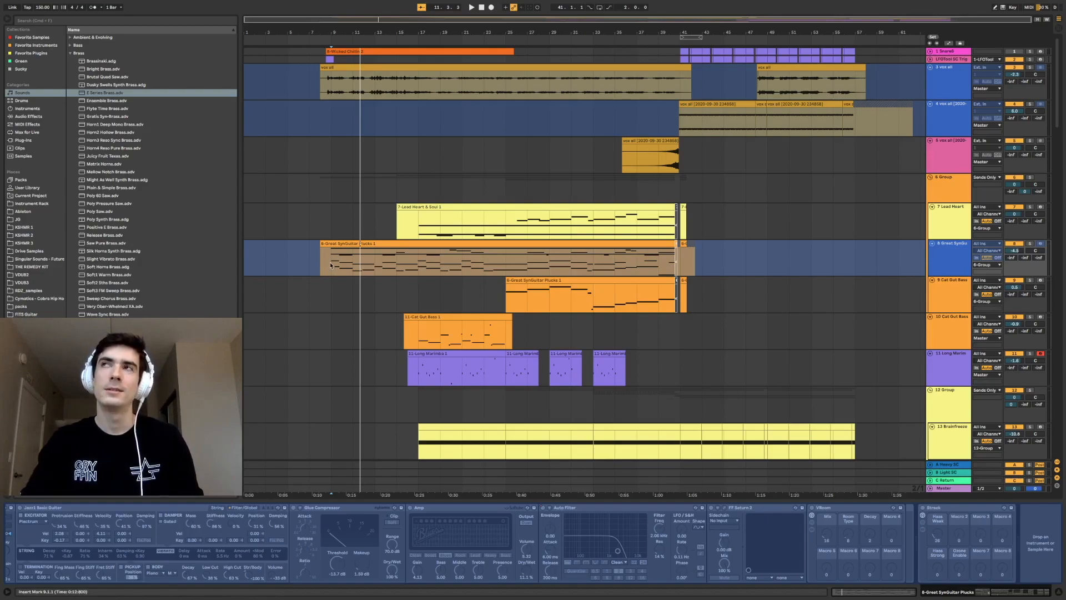
pyautogui.press('space')
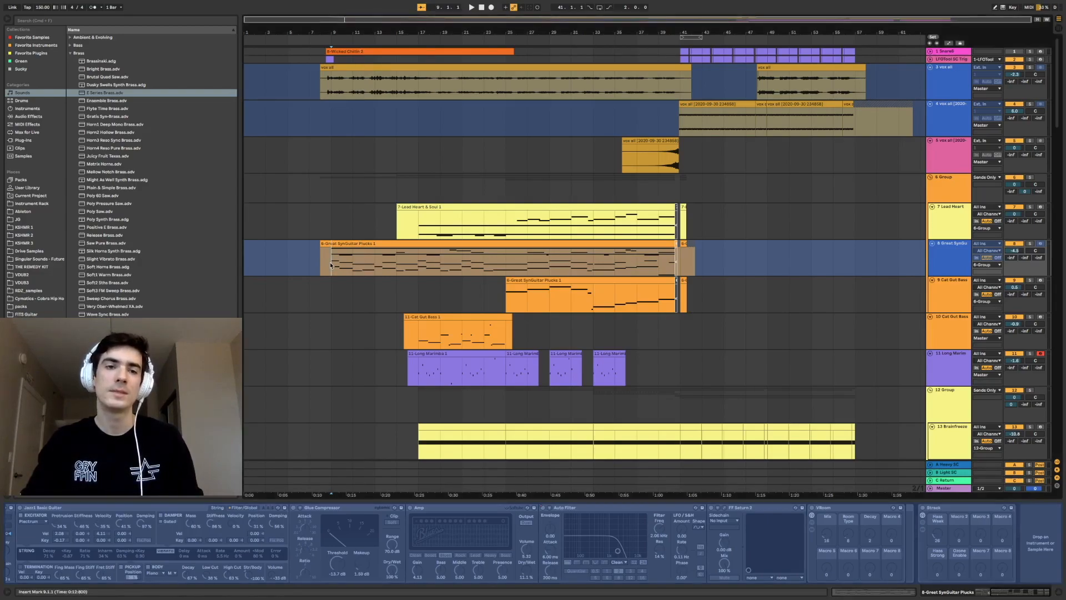
pyautogui.press('space')
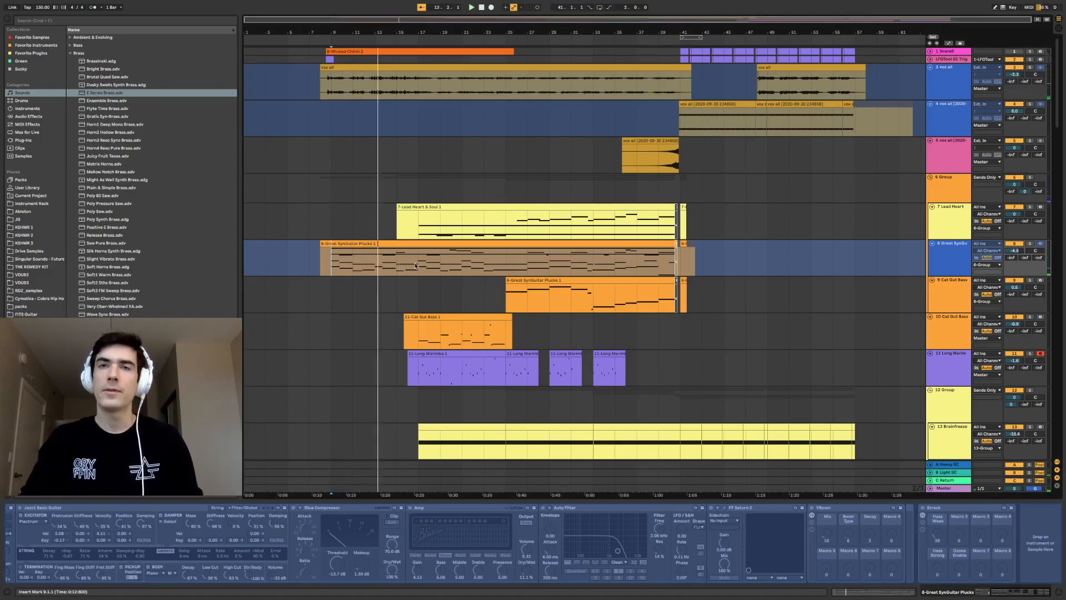
# Listen to the Cat Gut Bass track from bar 17, and play the arrangement from bar 15 to hear it in context
pyautogui.click(418, 335)
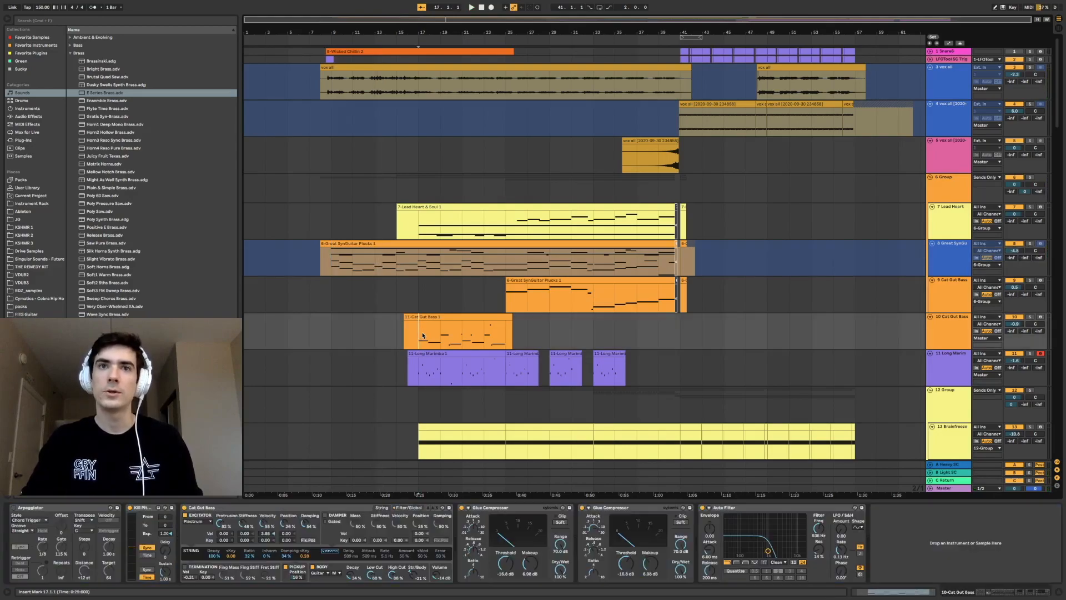
pyautogui.press('space')
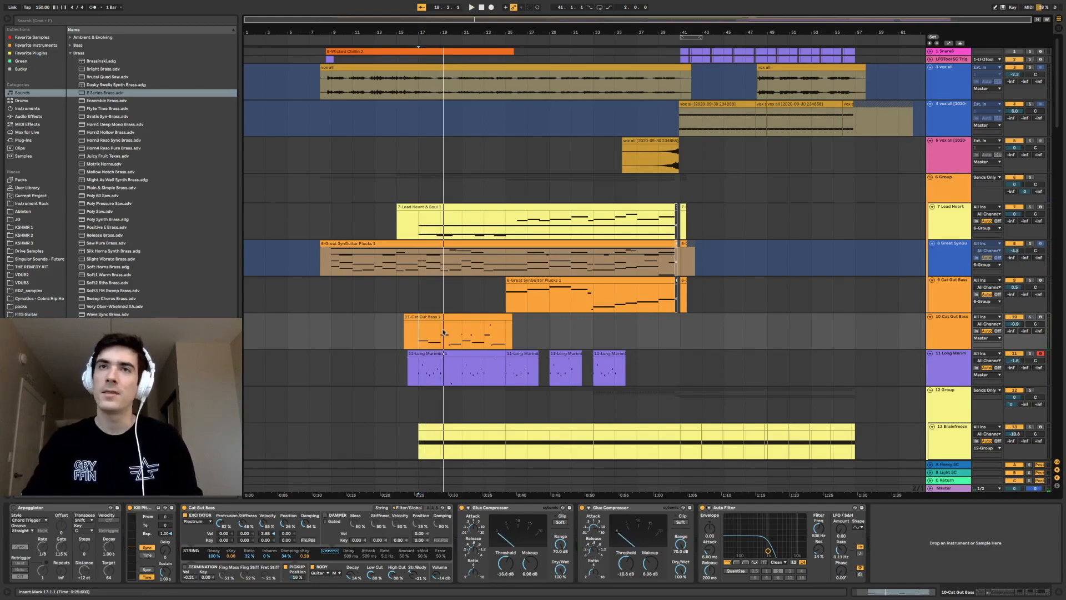
pyautogui.click(408, 263)
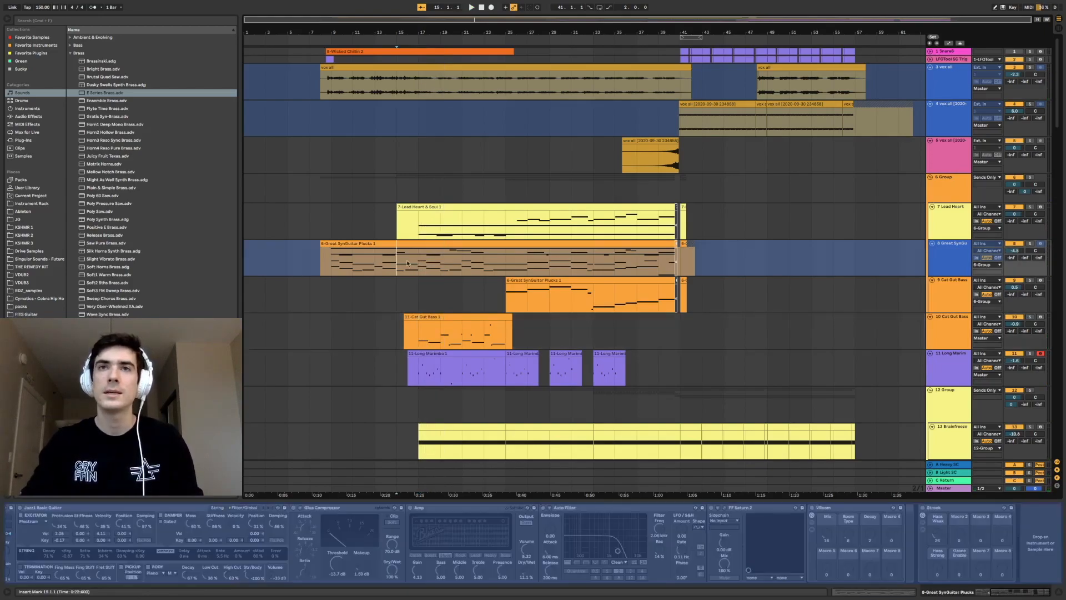
pyautogui.press('space')
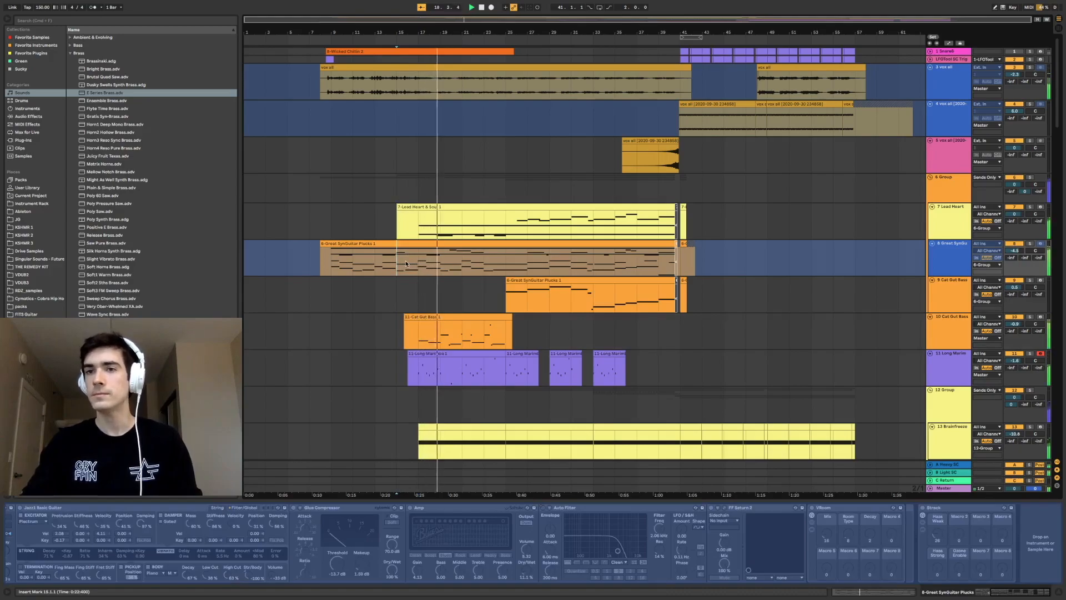
# Play the Long Marimba track on its own from bar 17
pyautogui.click(418, 378)
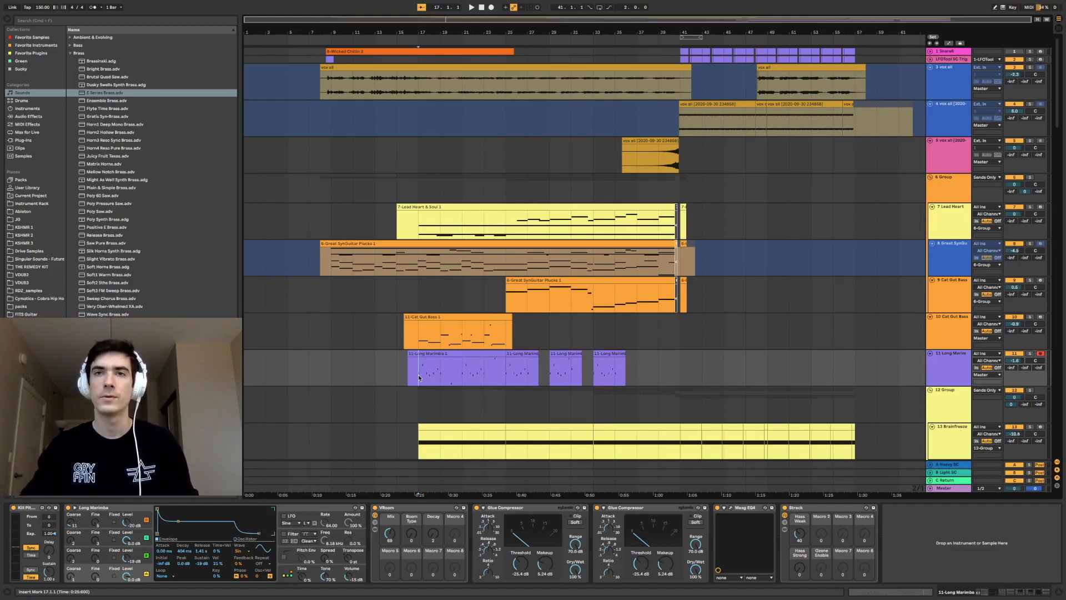
pyautogui.press('space')
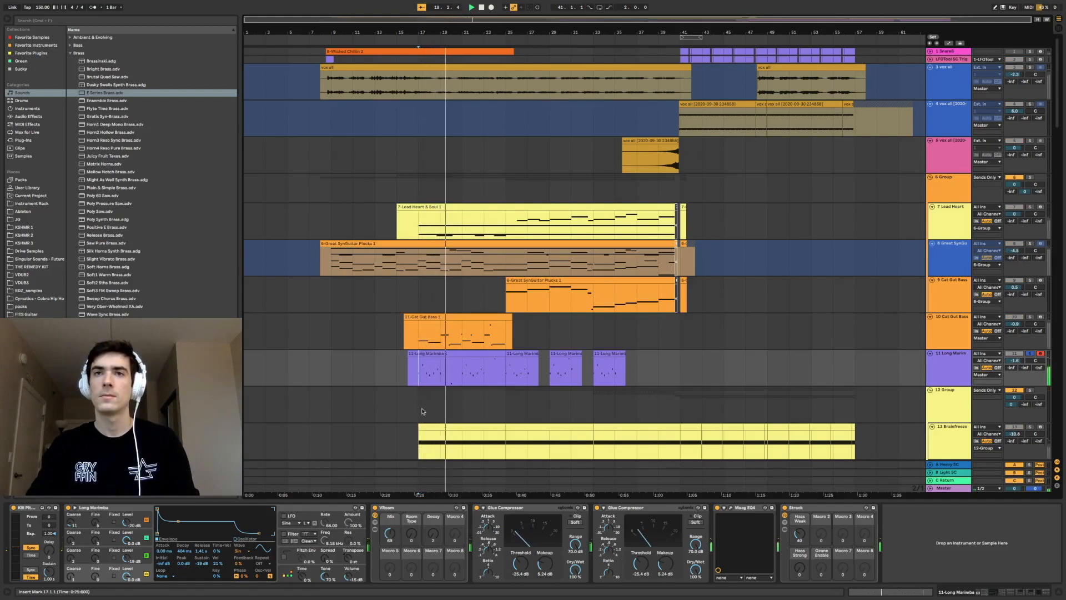
pyautogui.press('space')
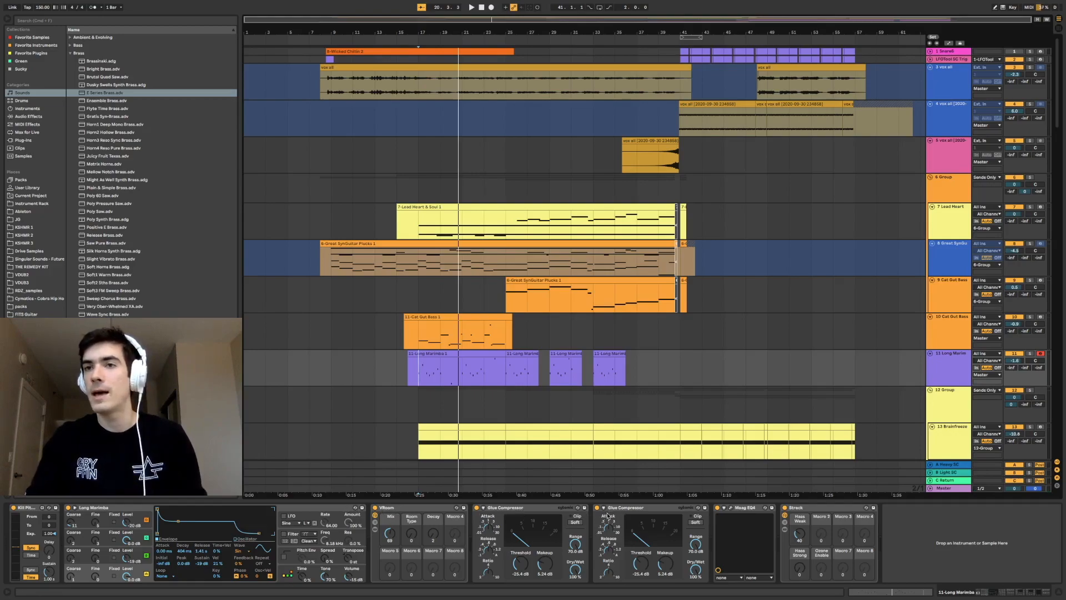
# View the Maag EQ4 plug-in settings on the Long Marimba track and close its window
pyautogui.click(730, 508)
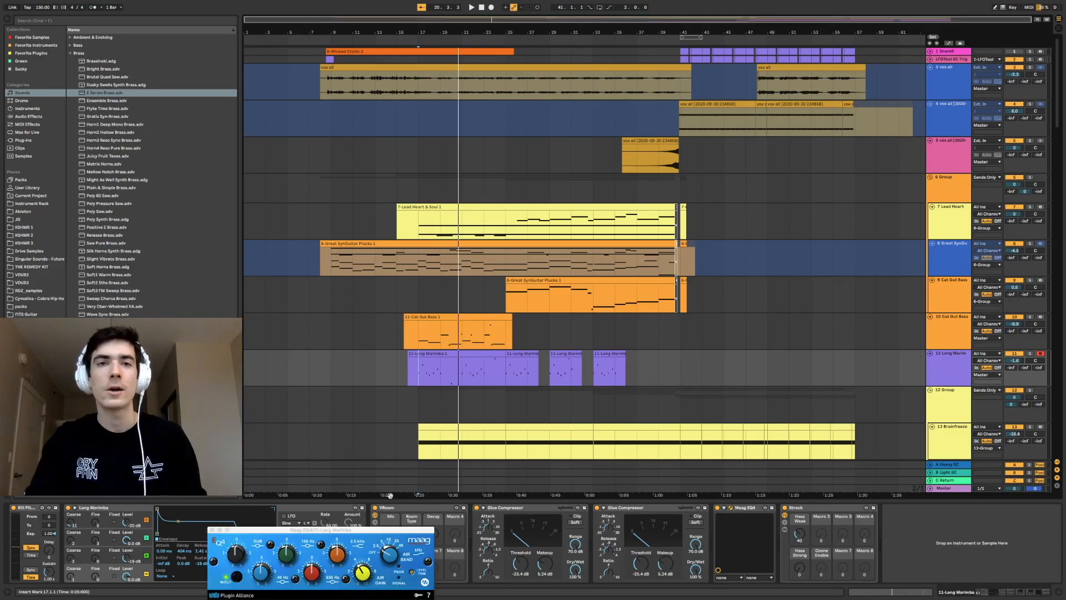
pyautogui.moveTo(377, 525); pyautogui.dragTo(504, 420)
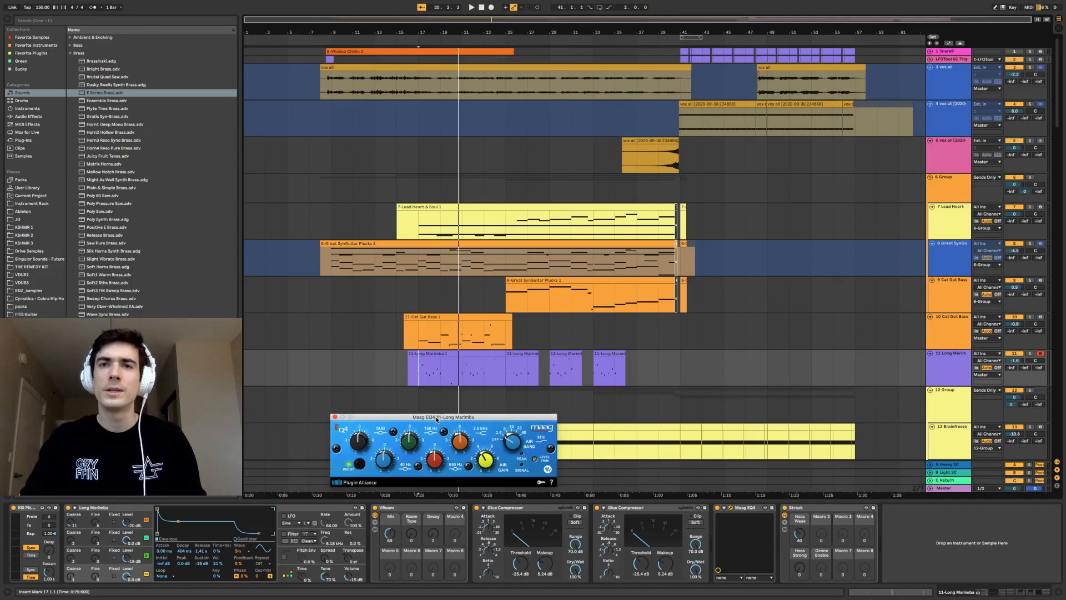
pyautogui.moveTo(437, 419); pyautogui.dragTo(445, 412)
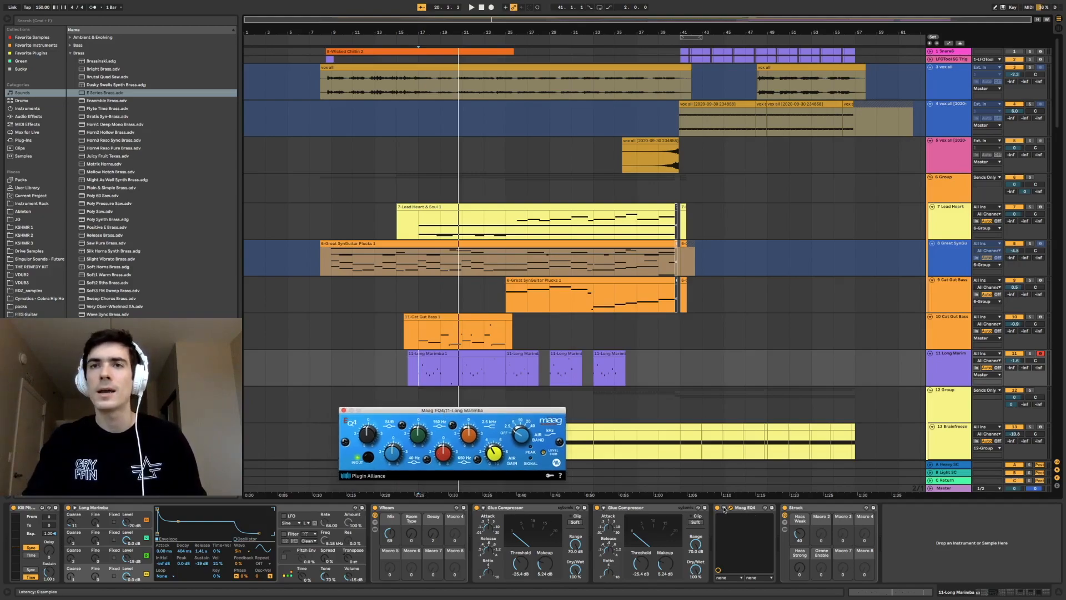
pyautogui.click(344, 412)
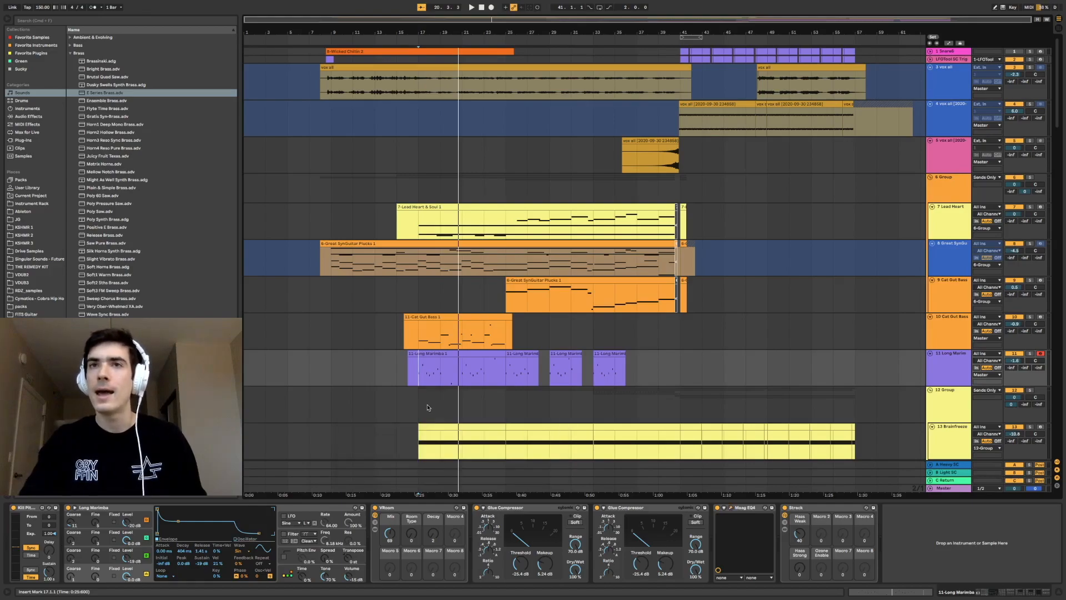
# Play the BrainFreeze Kit track from bar 17 and compare its sound with the Audio Effect Rack bypassed and enabled
pyautogui.scroll(-3, 427, 383)
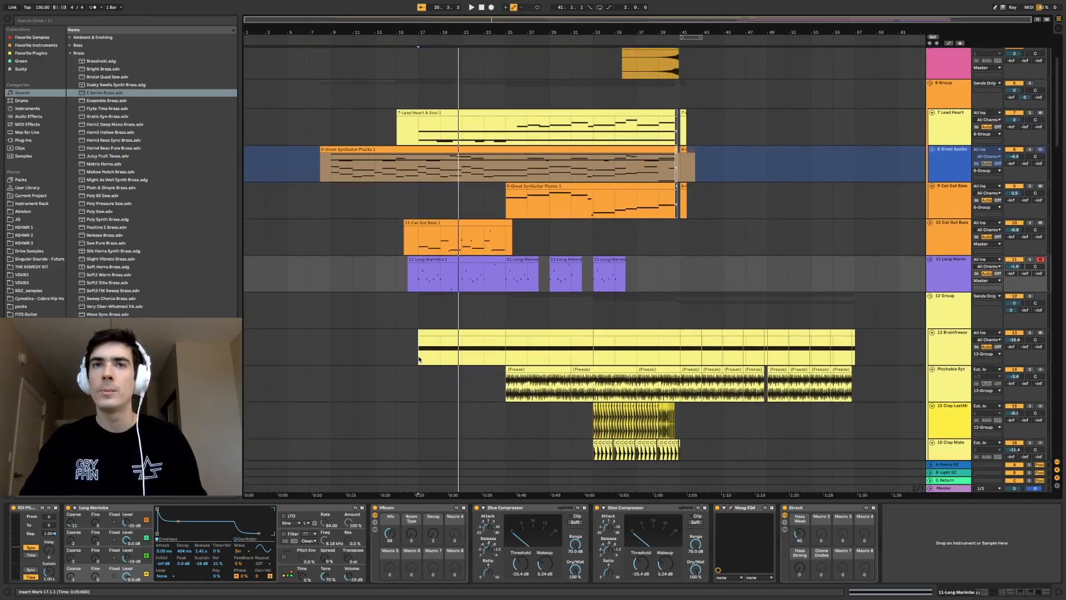
pyautogui.click(420, 359)
pyautogui.scroll(-4, 419, 359)
pyautogui.scroll(-2, 419, 360)
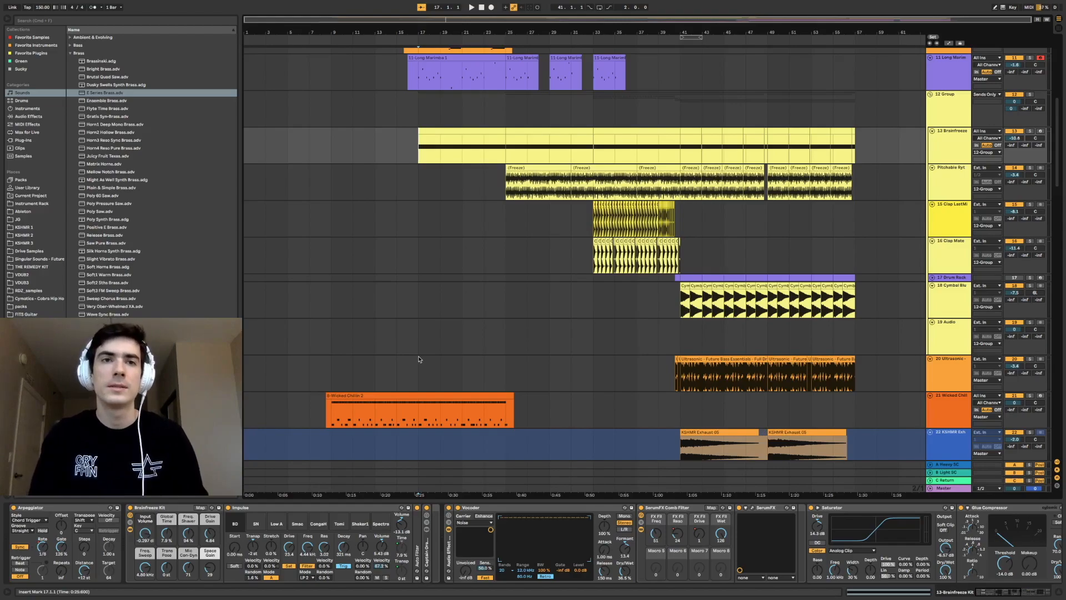
pyautogui.press('space')
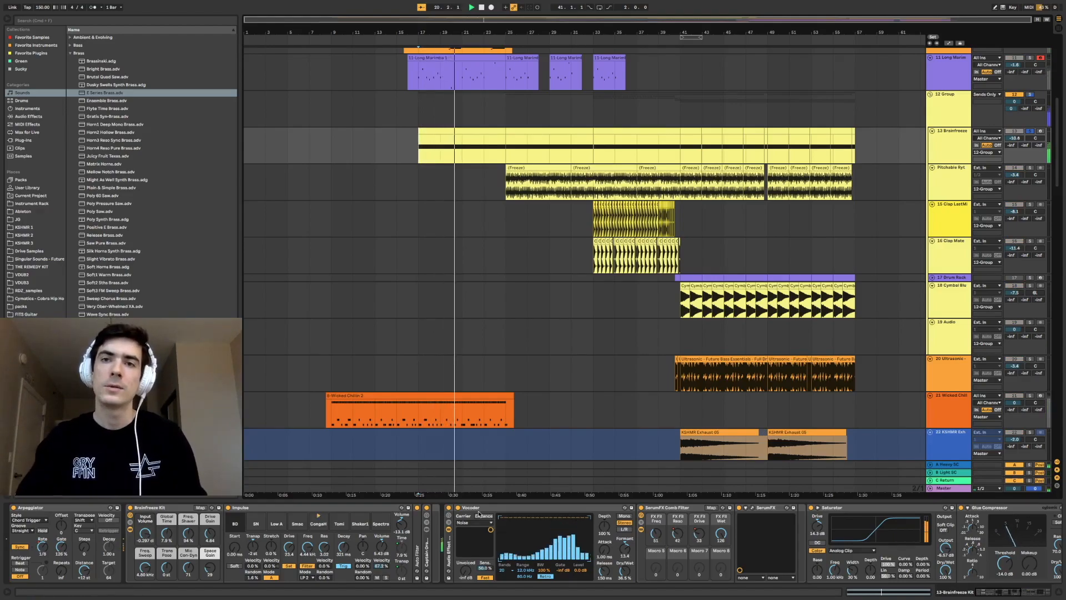
pyautogui.click(449, 508)
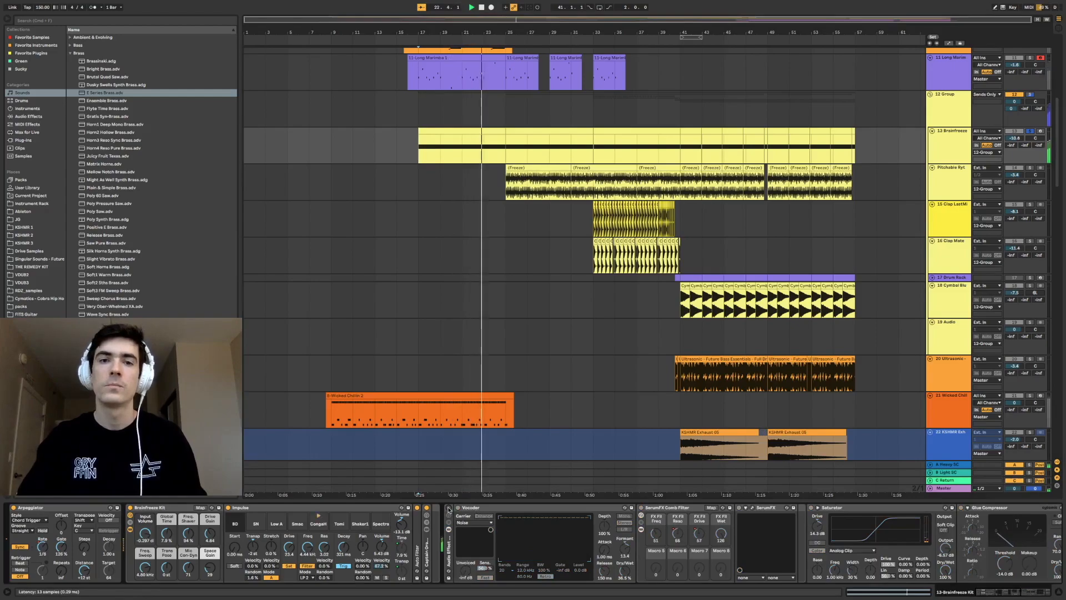
pyautogui.click(448, 507)
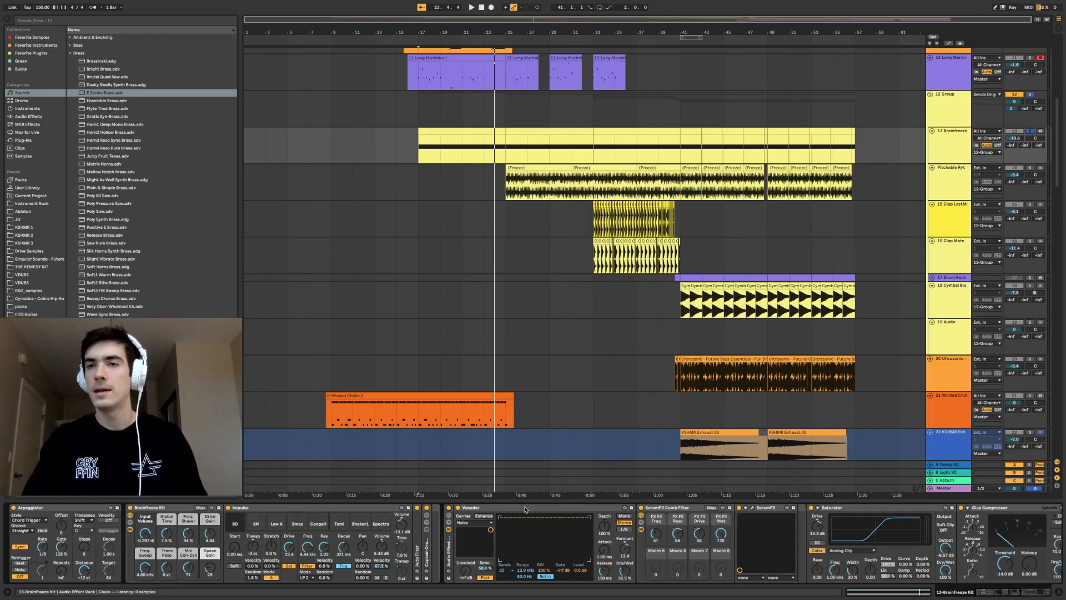
# Check the track automation lanes for the BrainFreeze Kit's effect rack and return to the normal clip view
pyautogui.hscroll(3, 525, 509)
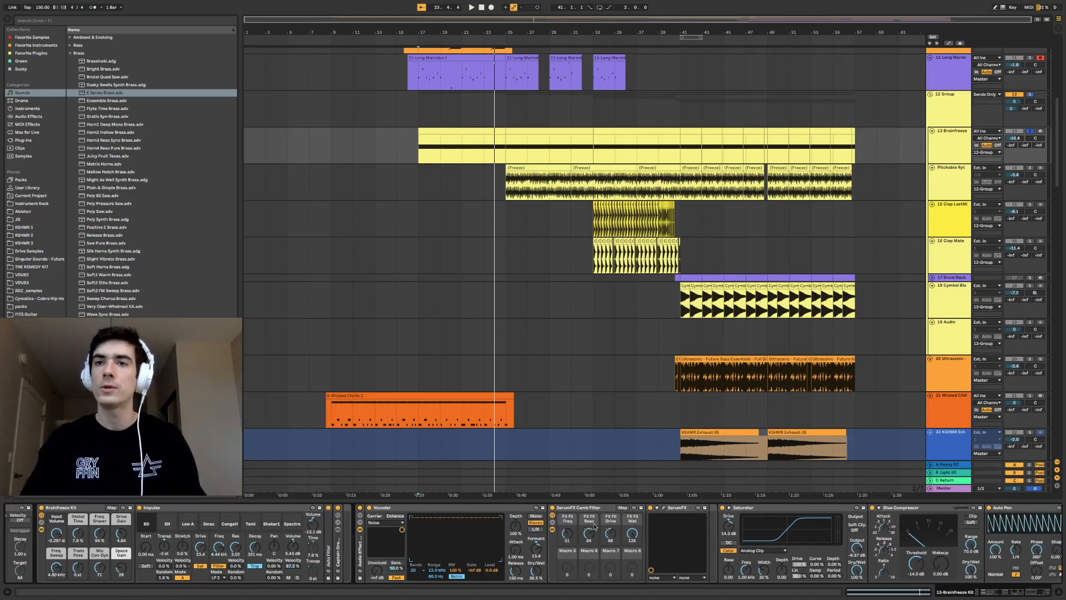
pyautogui.press('a')
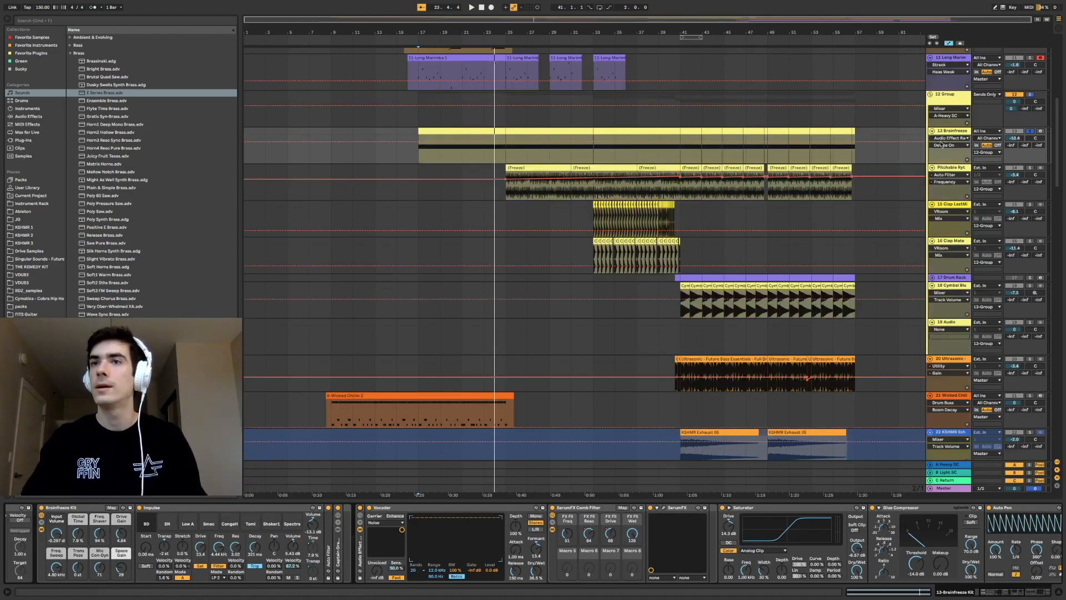
pyautogui.press('a')
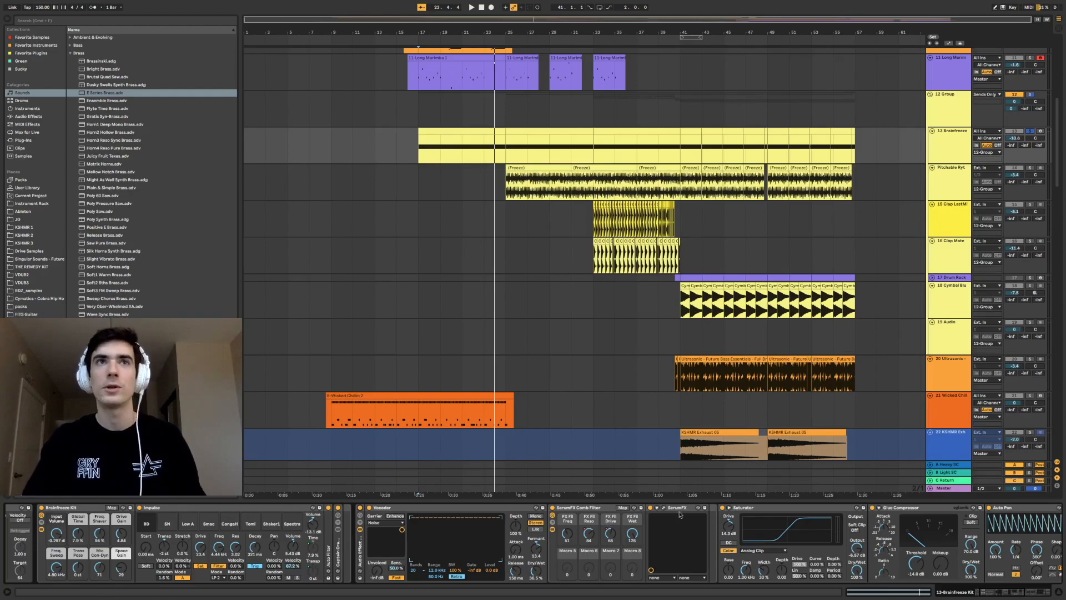
# Compare the BrainFreeze Kit track's playback from bar 17 with its playback from bar 25
pyautogui.click(419, 149)
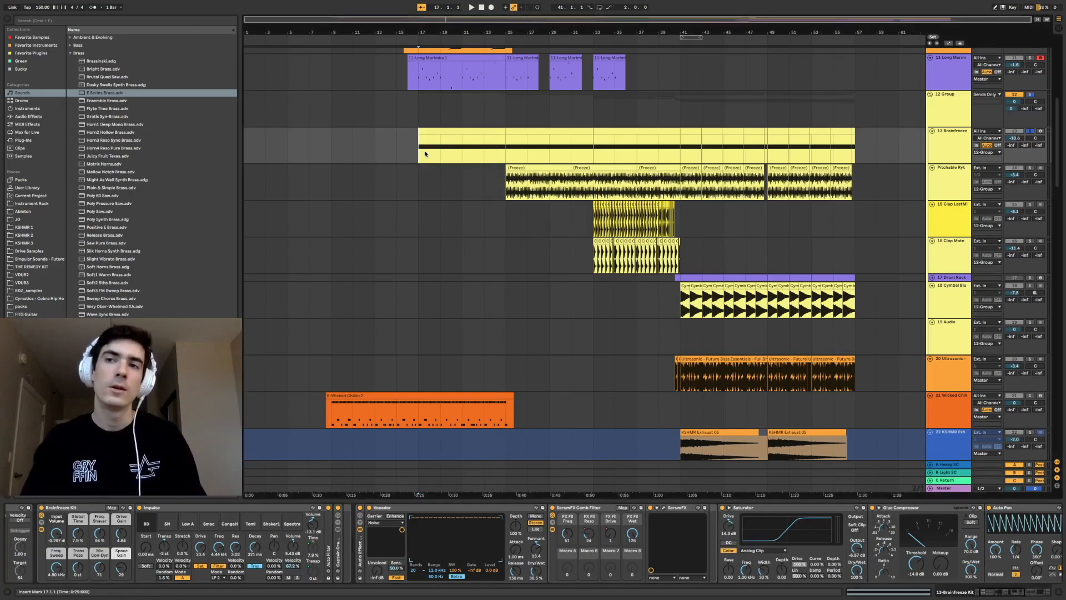
pyautogui.press('space')
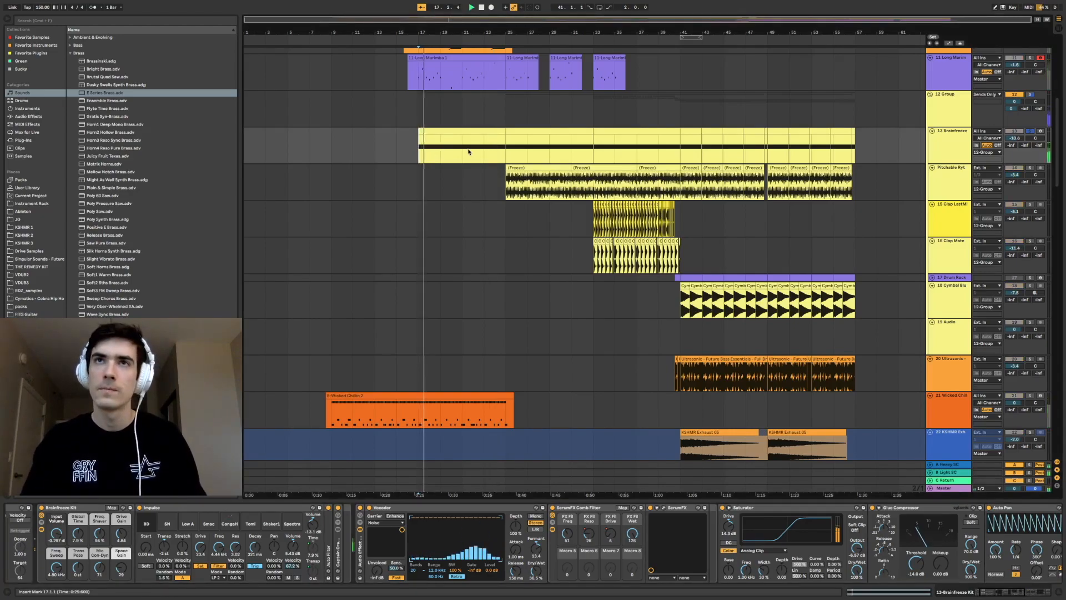
pyautogui.press('space')
pyautogui.click(506, 151)
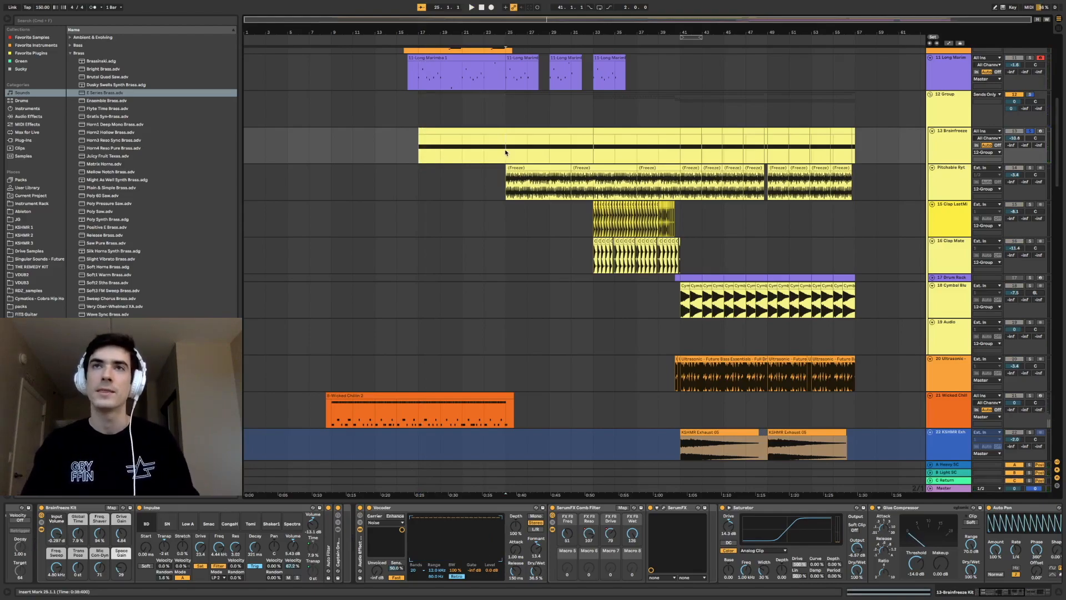
pyautogui.press('space')
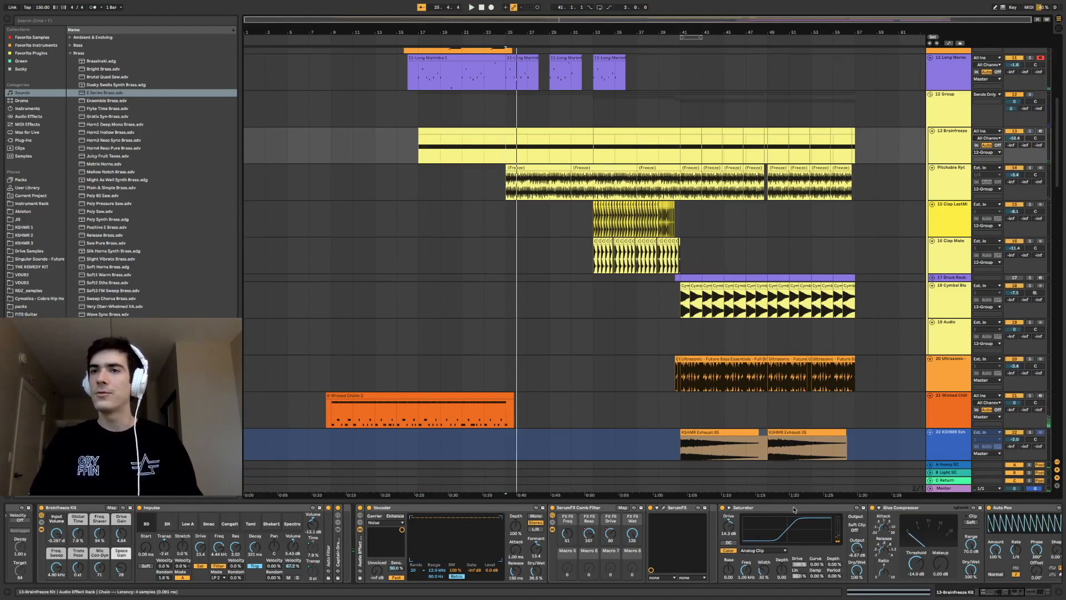
# Examine the rest of the BrainFreeze Kit's effect chain, from Saturator and Glue Compressor through Auto Pan, Reverb and EQ Eight to Streck
pyautogui.hscroll(2, 794, 509)
pyautogui.hscroll(8, 794, 509)
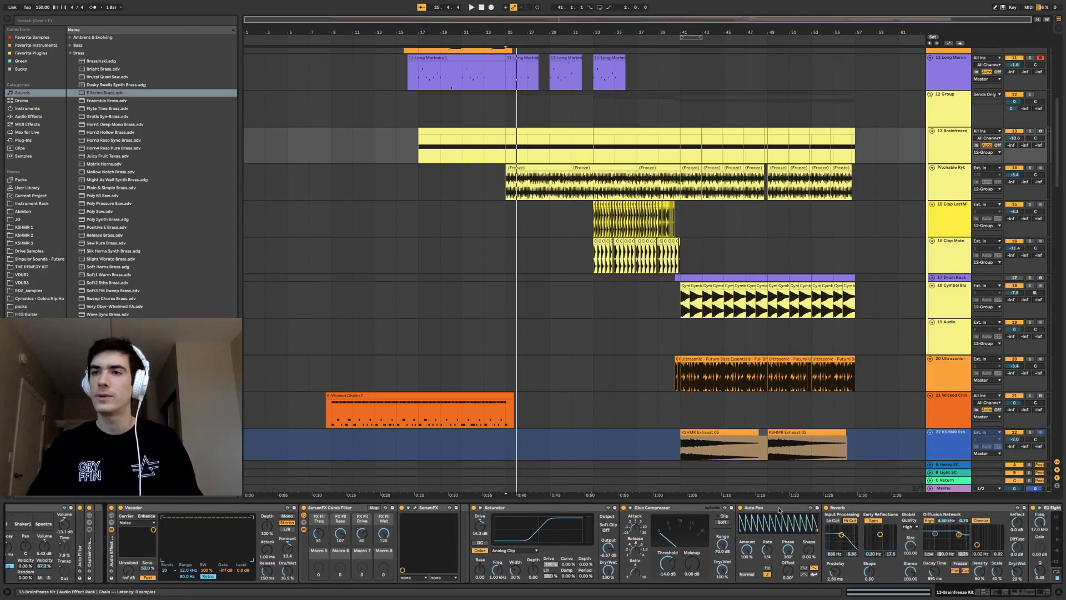
pyautogui.hscroll(4, 779, 510)
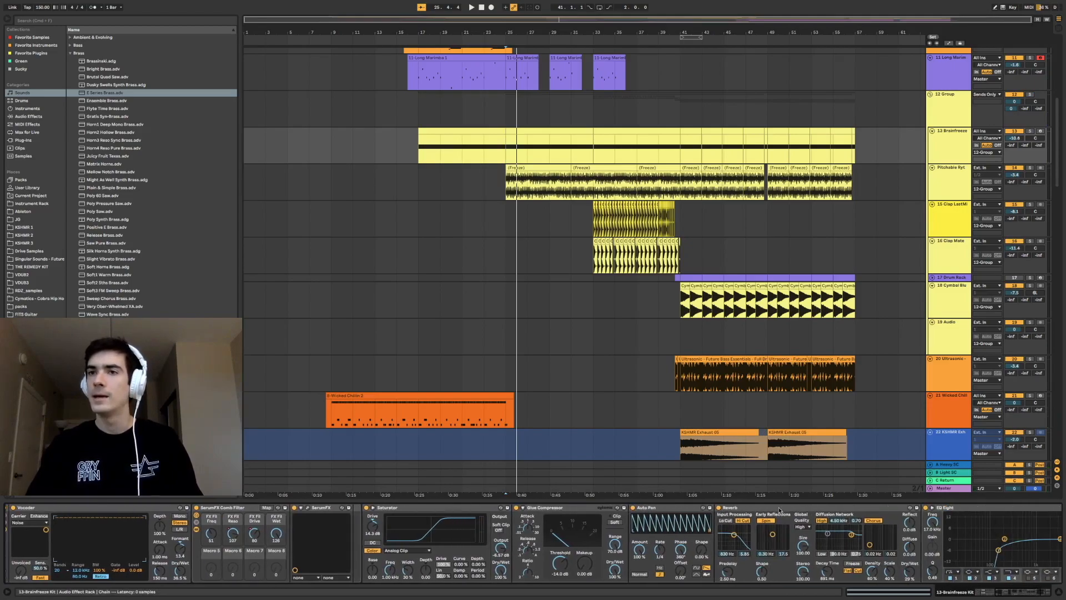
pyautogui.hscroll(8, 779, 510)
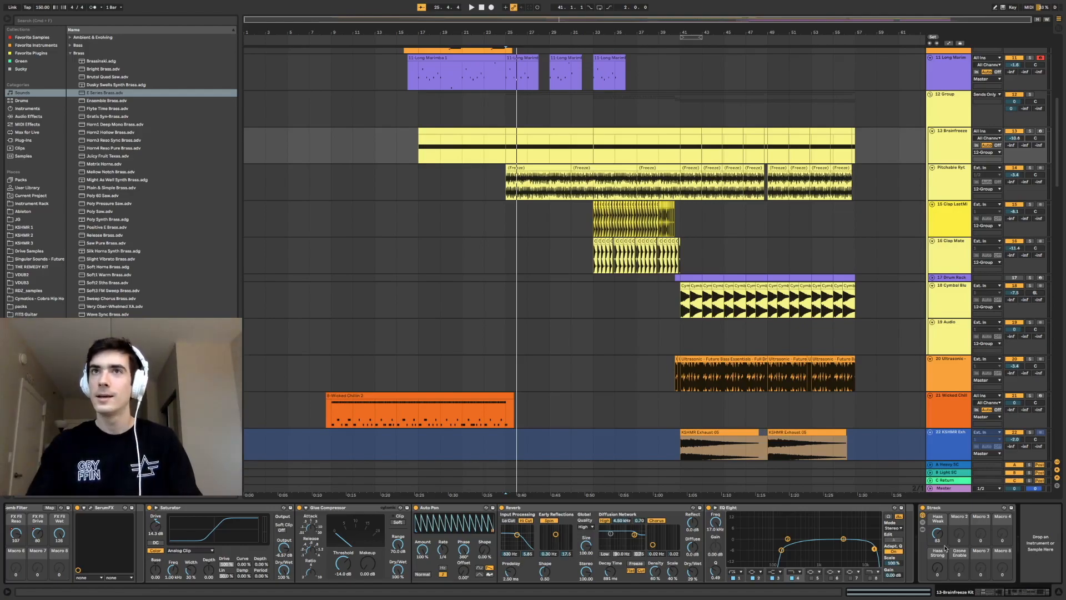
# Solo the Wicked Chillin drum track and play it from bar 9
pyautogui.click(332, 418)
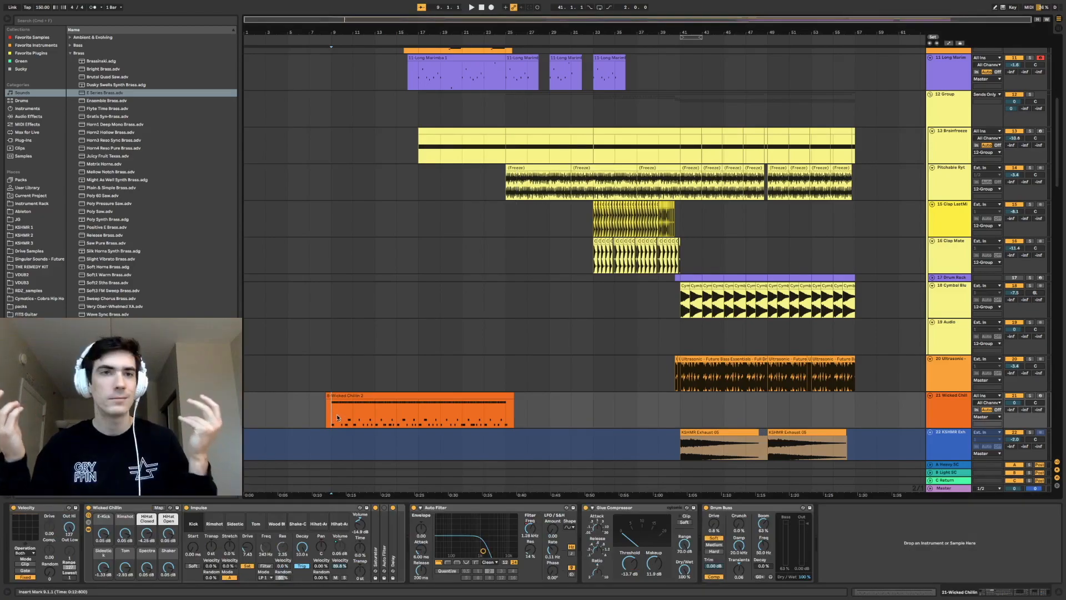
pyautogui.press('s')
pyautogui.press('space')
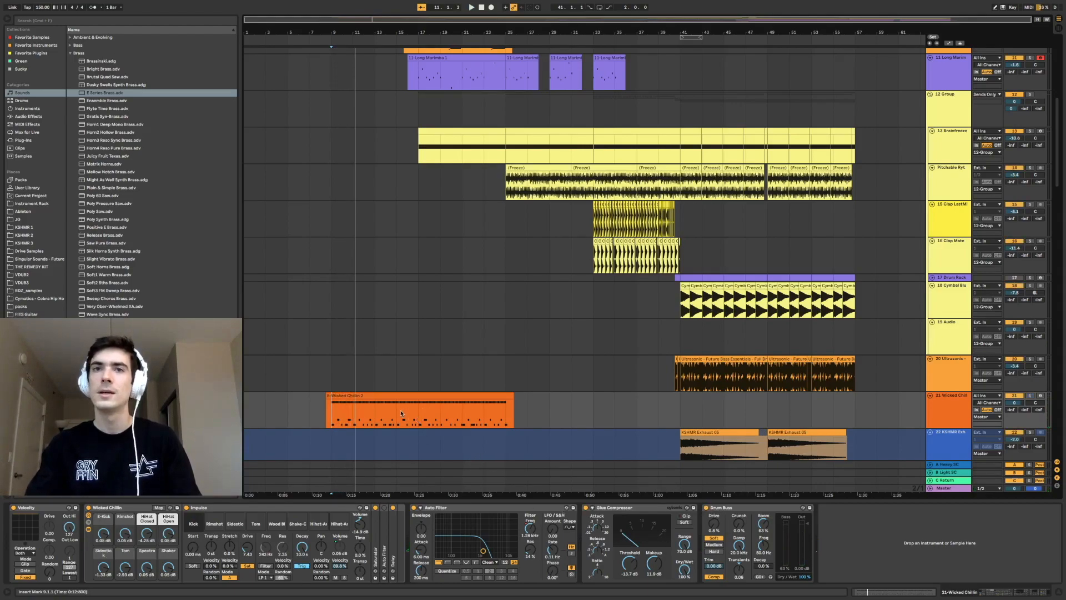
# Play the arrangement from bar 25 with the Lead Heart & Soul track selected to show its device chain
pyautogui.scroll(-5, 402, 414)
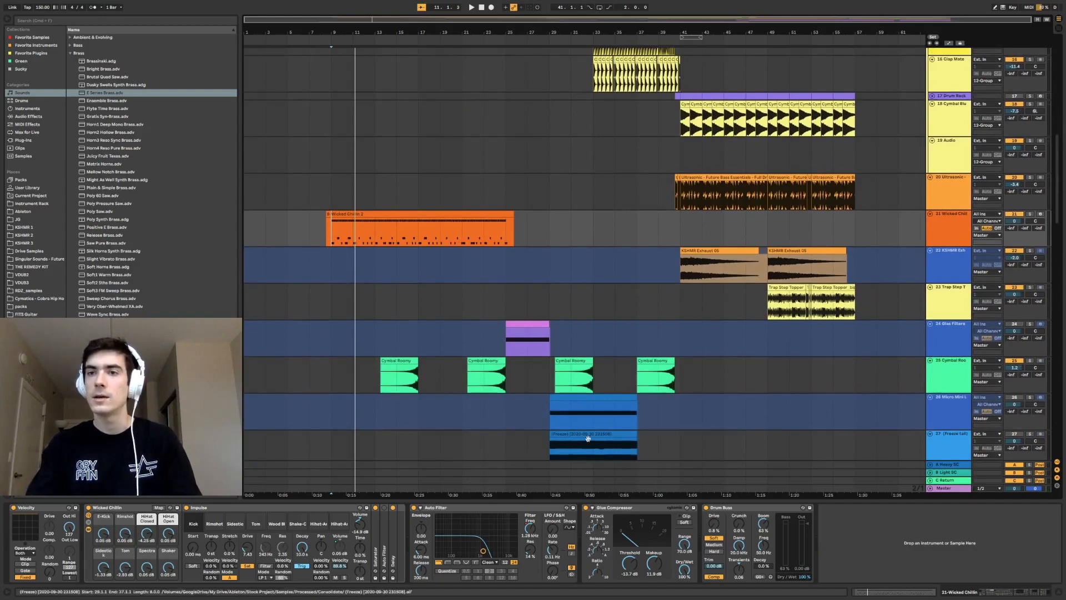
pyautogui.scroll(7, 575, 329)
pyautogui.scroll(6, 574, 328)
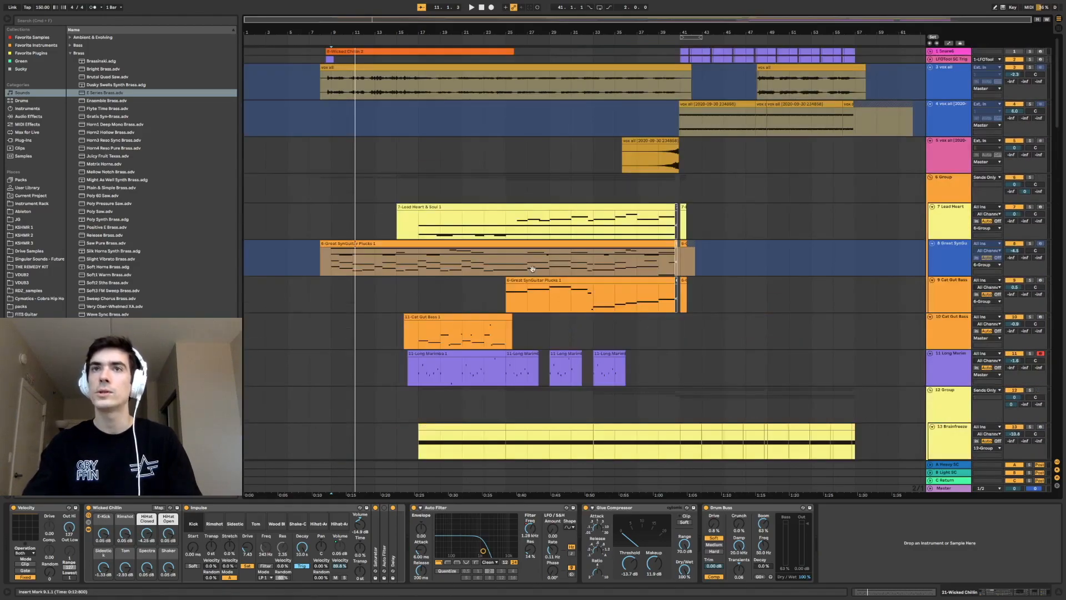
pyautogui.click(509, 234)
pyautogui.press('space')
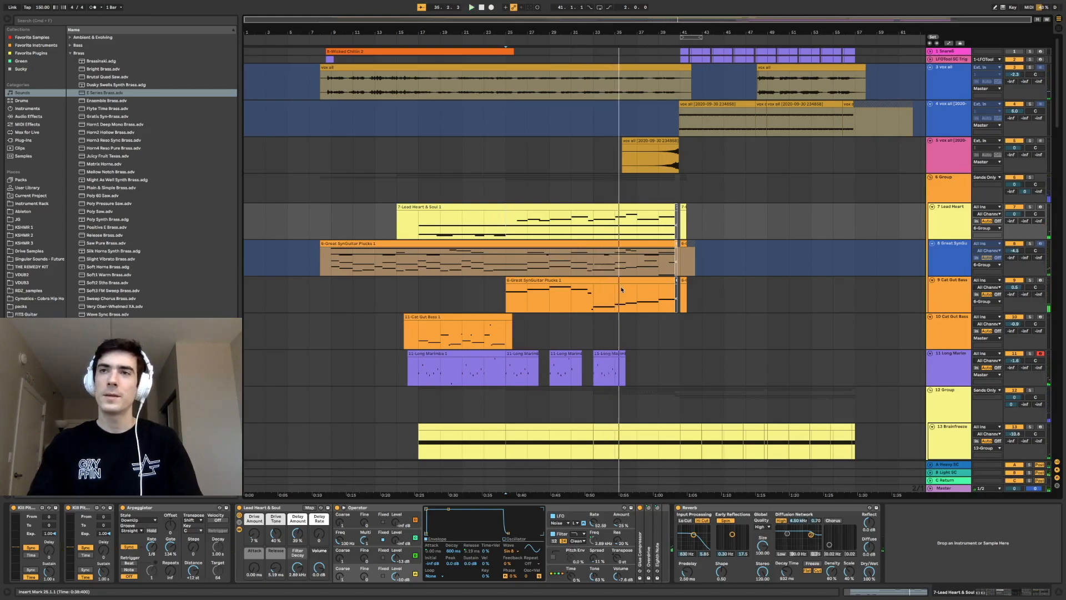
# Solo the pink Granulator II build-up track, play it from bar 33, and take it out of solo
pyautogui.scroll(-10, 589, 301)
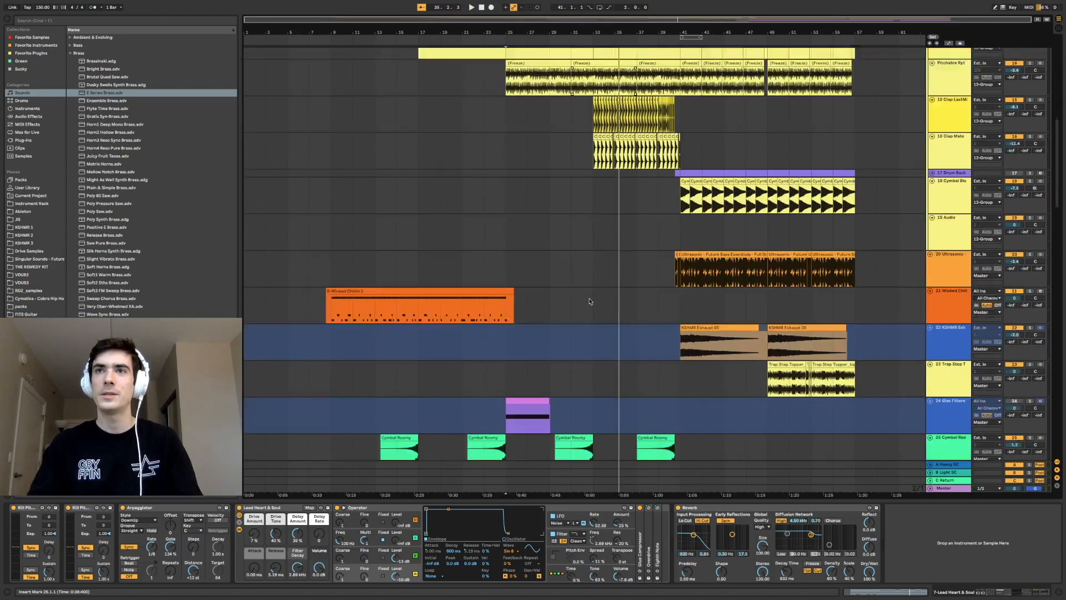
pyautogui.scroll(-15, 590, 302)
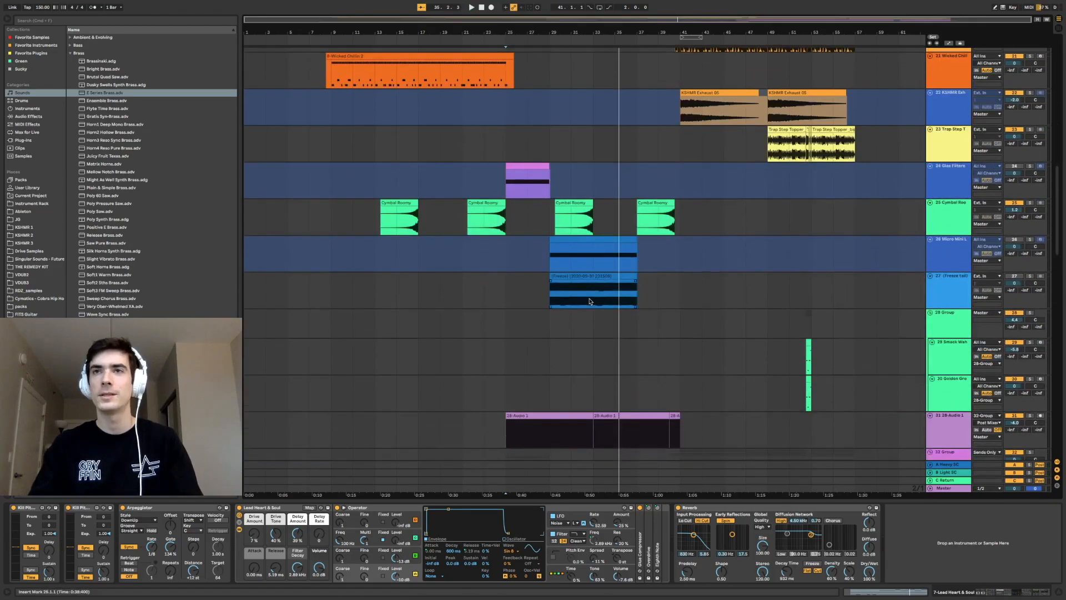
pyautogui.scroll(-12, 589, 301)
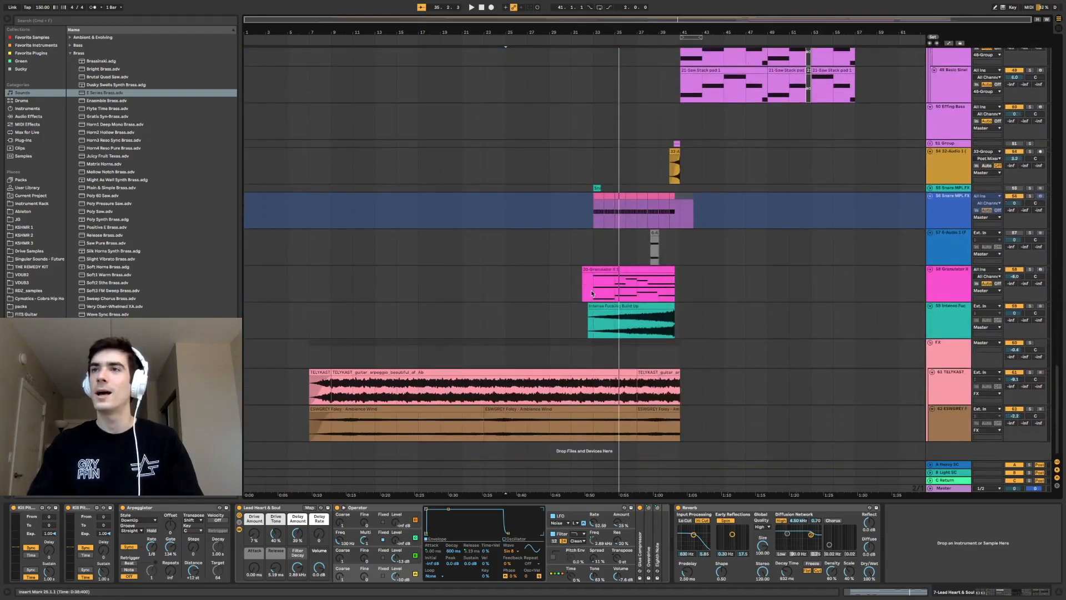
pyautogui.click(592, 293)
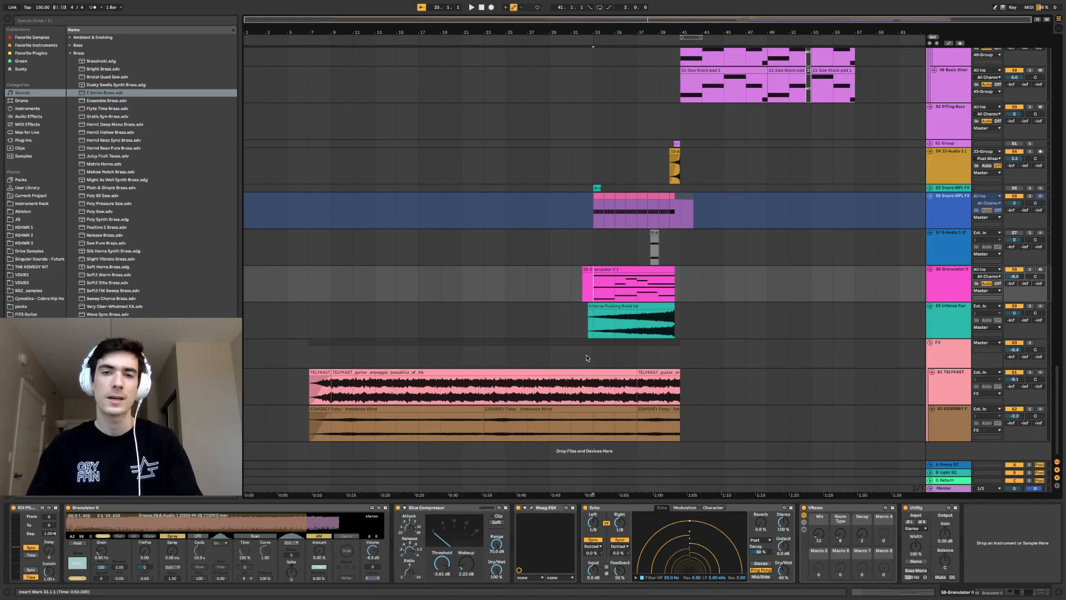
pyautogui.press('s')
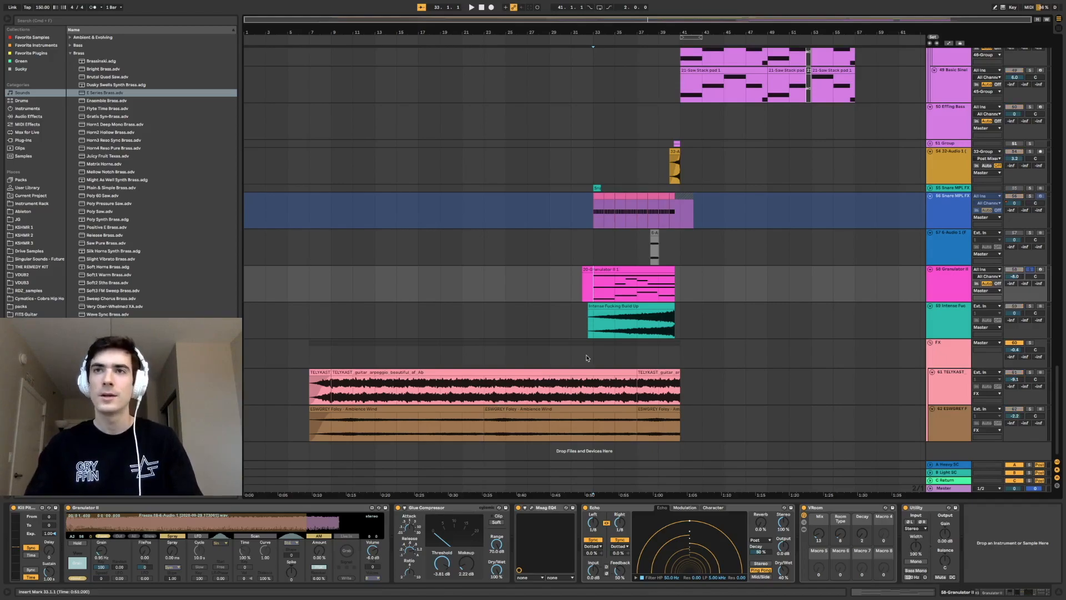
pyautogui.press('space')
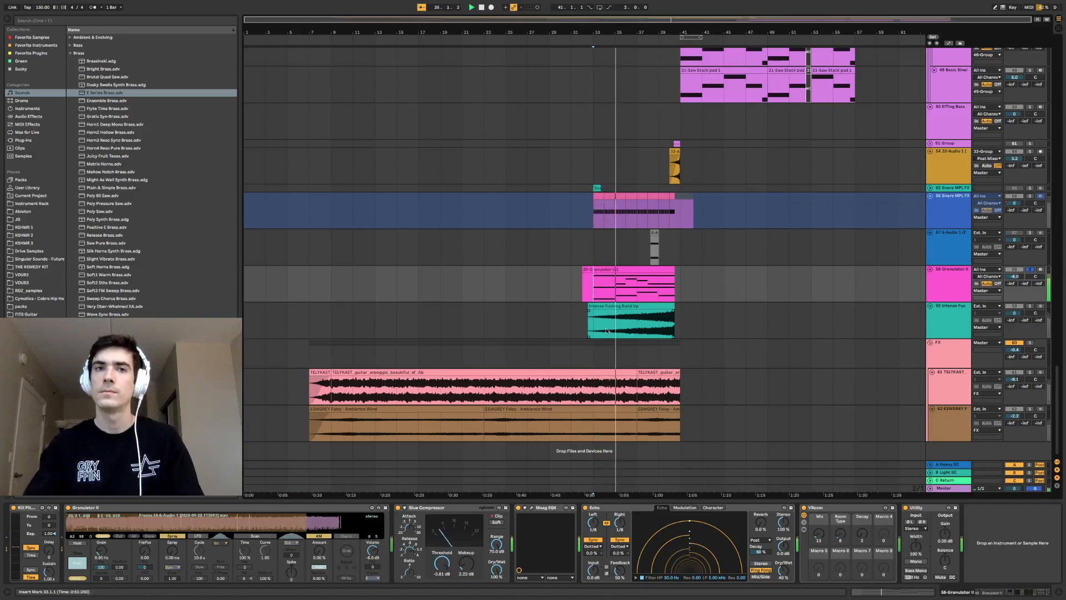
pyautogui.press('s')
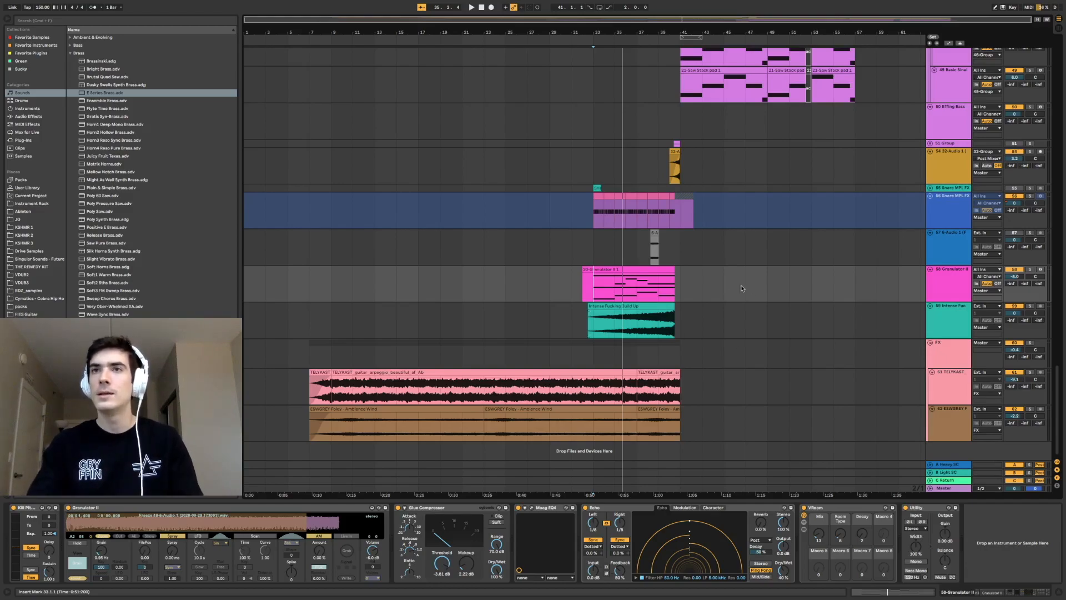
# Show the Pure Vibes track's devices and play it from bar 41
pyautogui.scroll(5, 620, 255)
pyautogui.scroll(2, 620, 255)
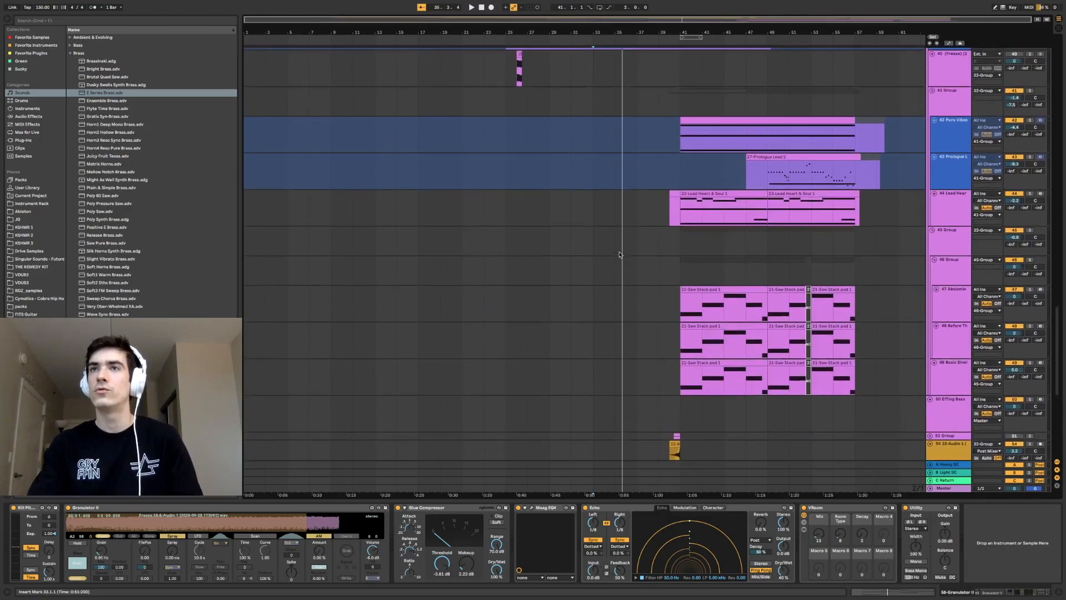
pyautogui.click(681, 136)
pyautogui.press('space')
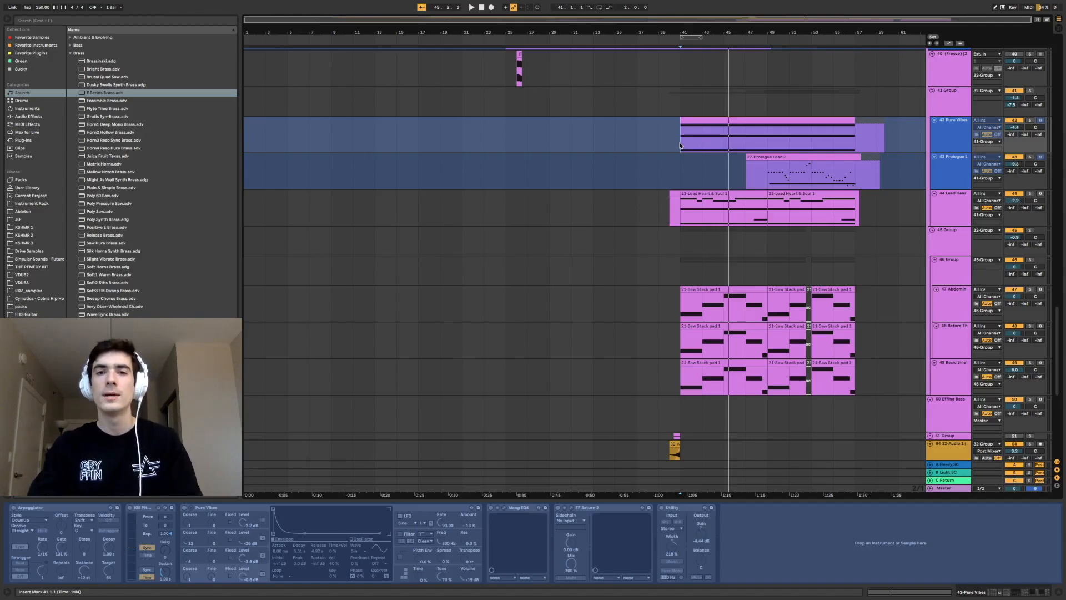
# Show the devices of track 39, whose clip starts at bar 25 below the Bright Saw track
pyautogui.scroll(10, 679, 145)
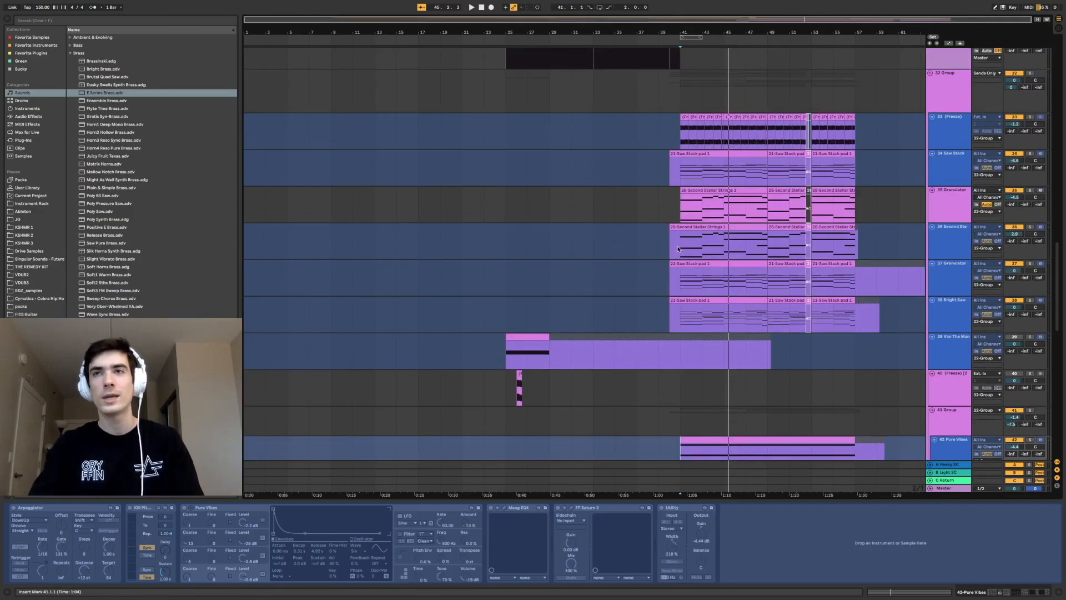
pyautogui.scroll(-2, 676, 247)
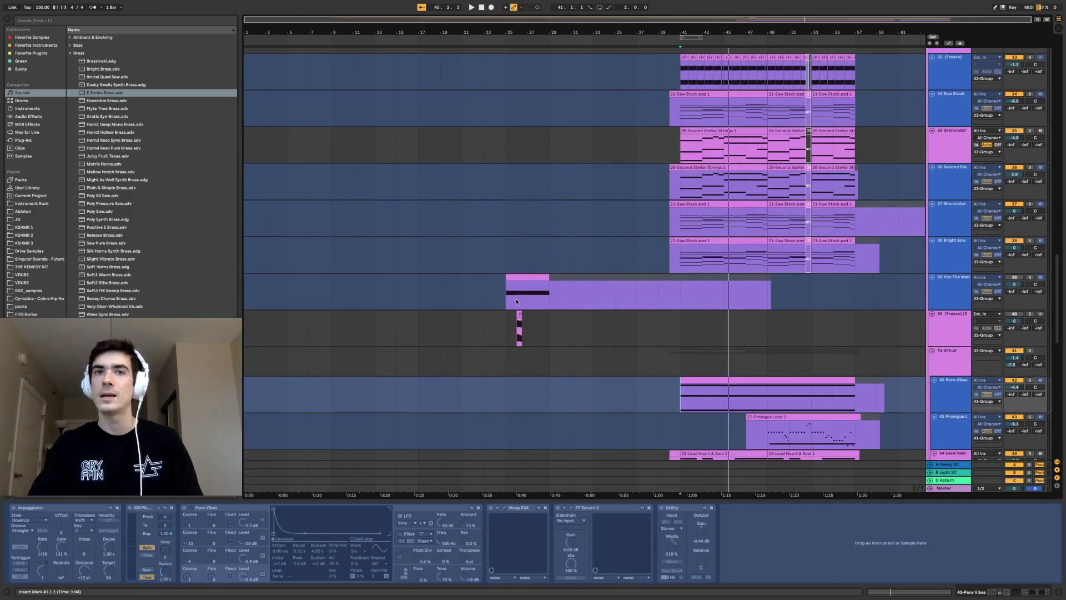
pyautogui.click(507, 299)
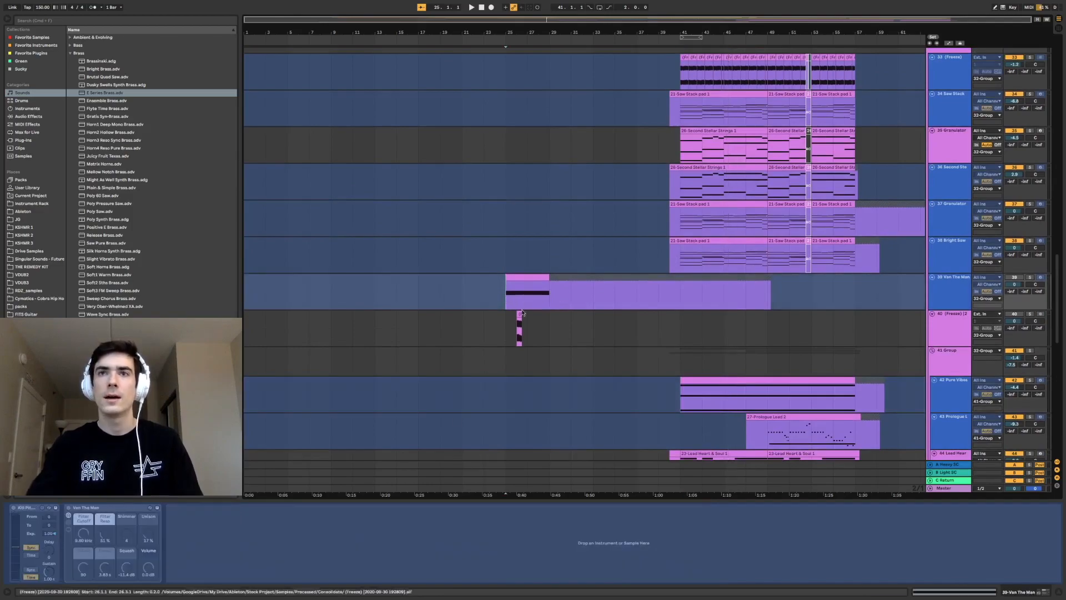
# Examine the Micro Mini Lead track's device chain, from the synth through the stacked EQ Eights to Amp
pyautogui.scroll(1, 500, 355)
pyautogui.scroll(12, 500, 354)
pyautogui.click(551, 217)
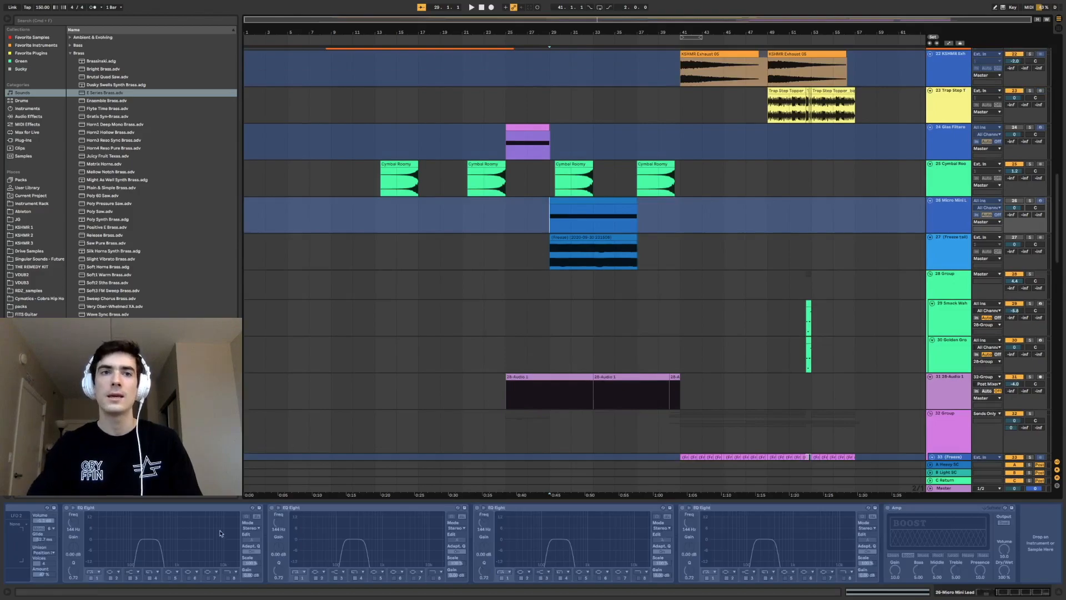
pyautogui.hscroll(-6, 204, 509)
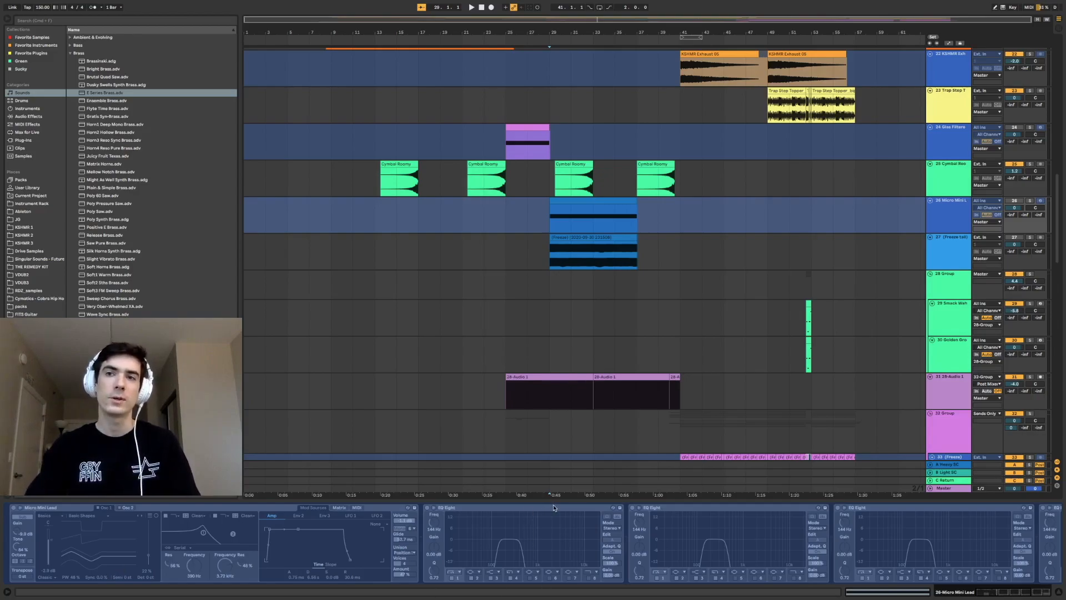
pyautogui.hscroll(5, 553, 508)
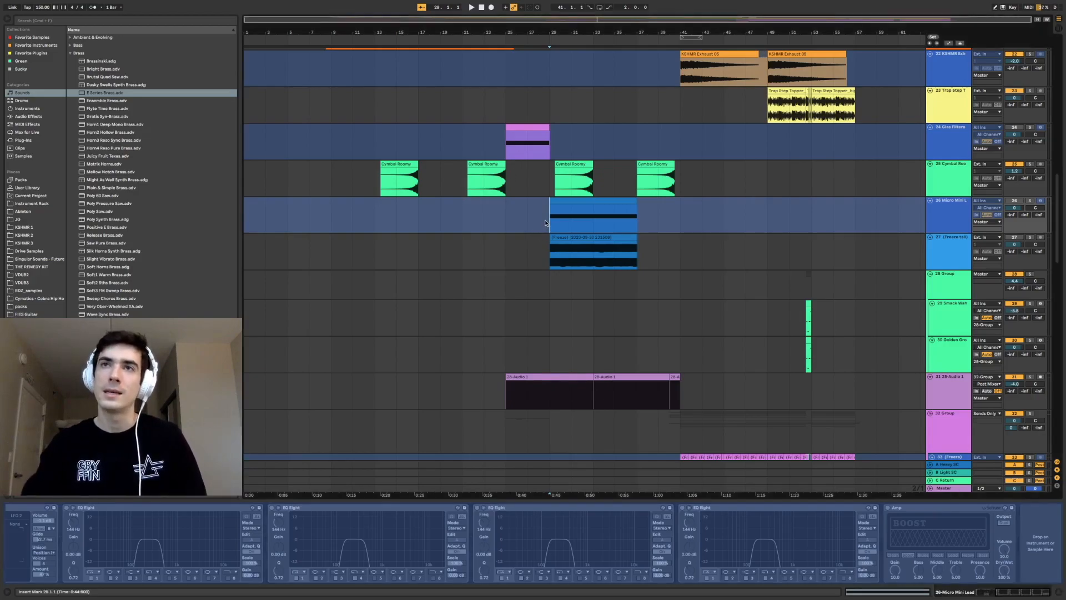
# Play the Micro Mini Lead track in solo from bar 29 and return to the synth at the start of its chain
pyautogui.press('s')
pyautogui.press('space')
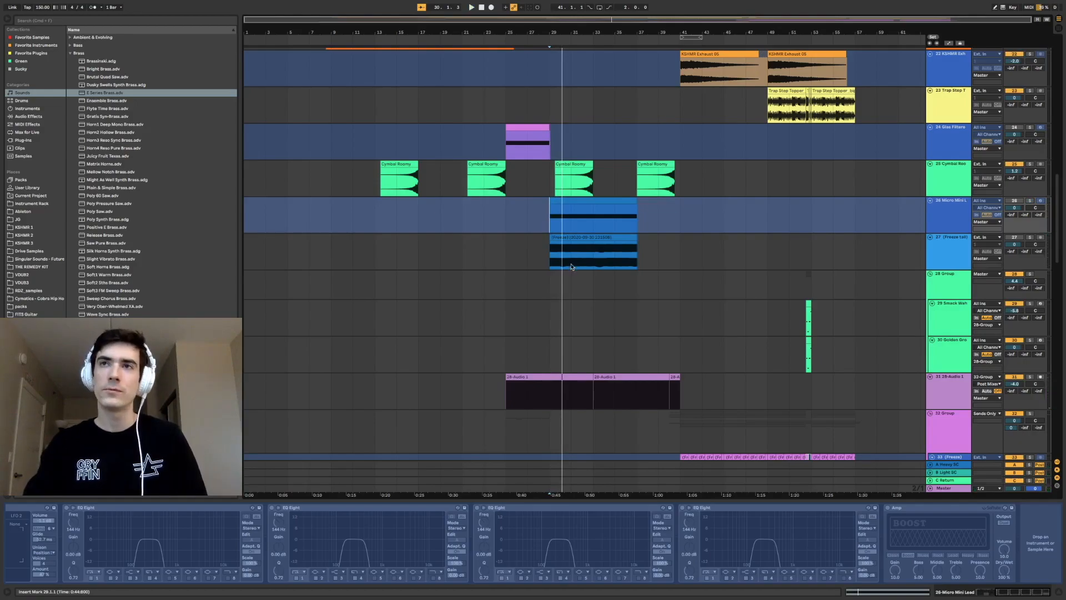
pyautogui.scroll(-5, 572, 261)
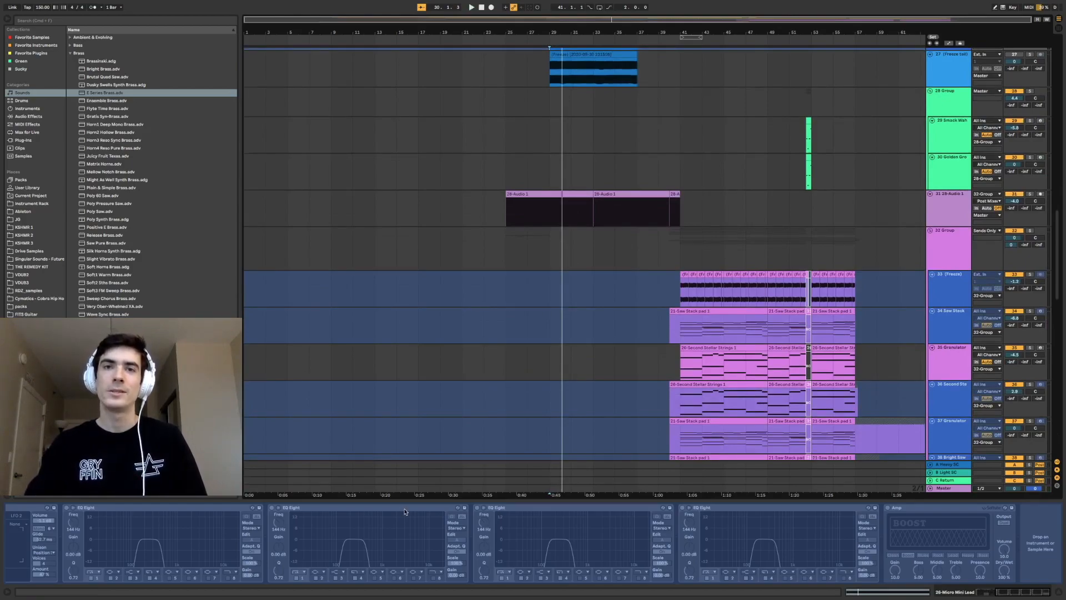
pyautogui.hscroll(-6, 404, 511)
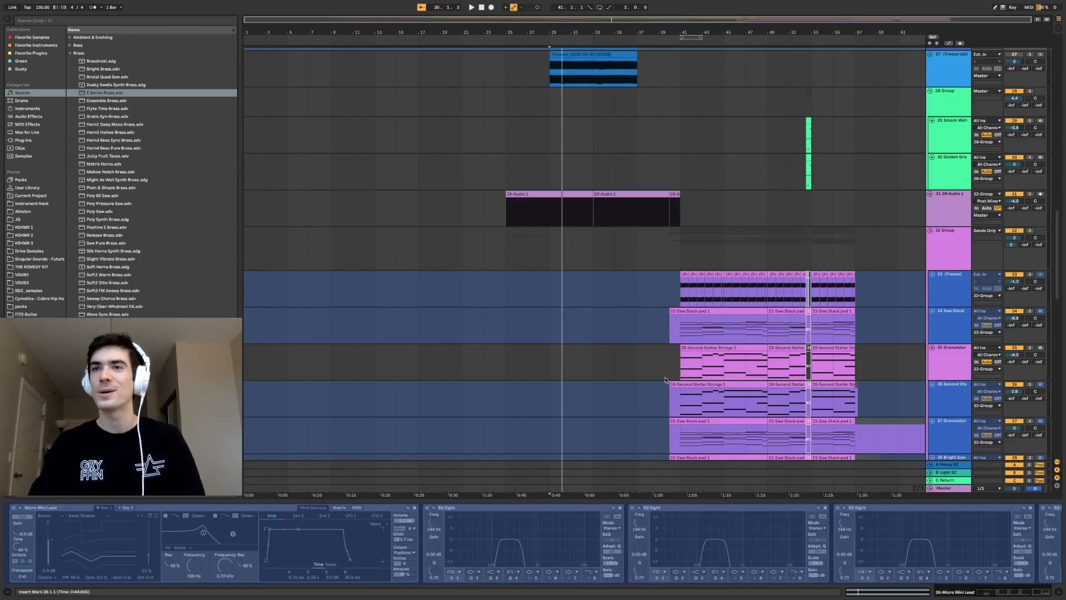
# Show the device chain of Granulator II on track 35 and play that track in solo from bar 41
pyautogui.click(682, 370)
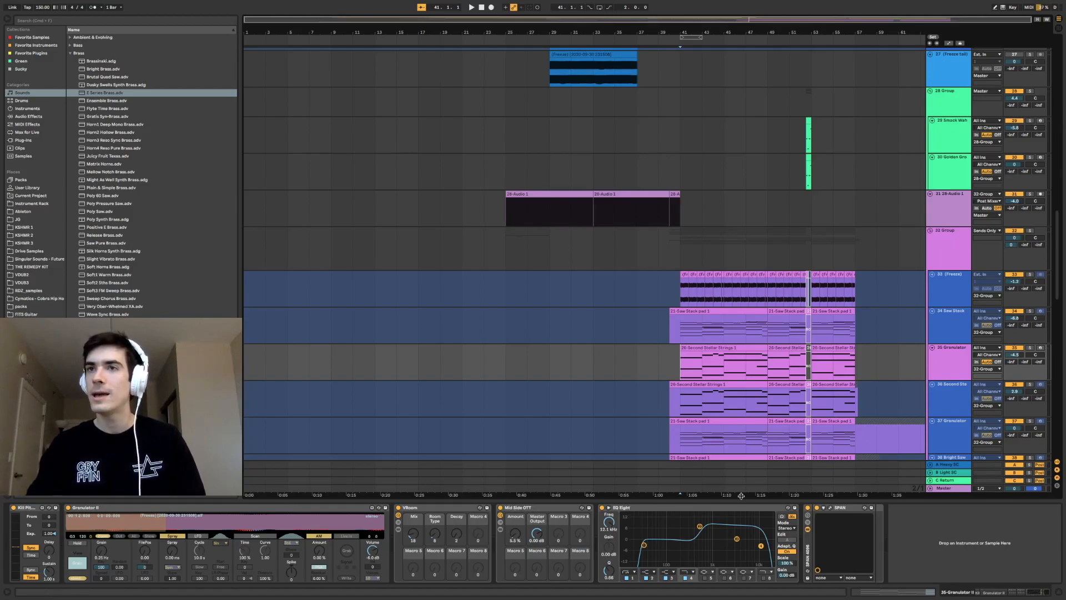
pyautogui.press('space')
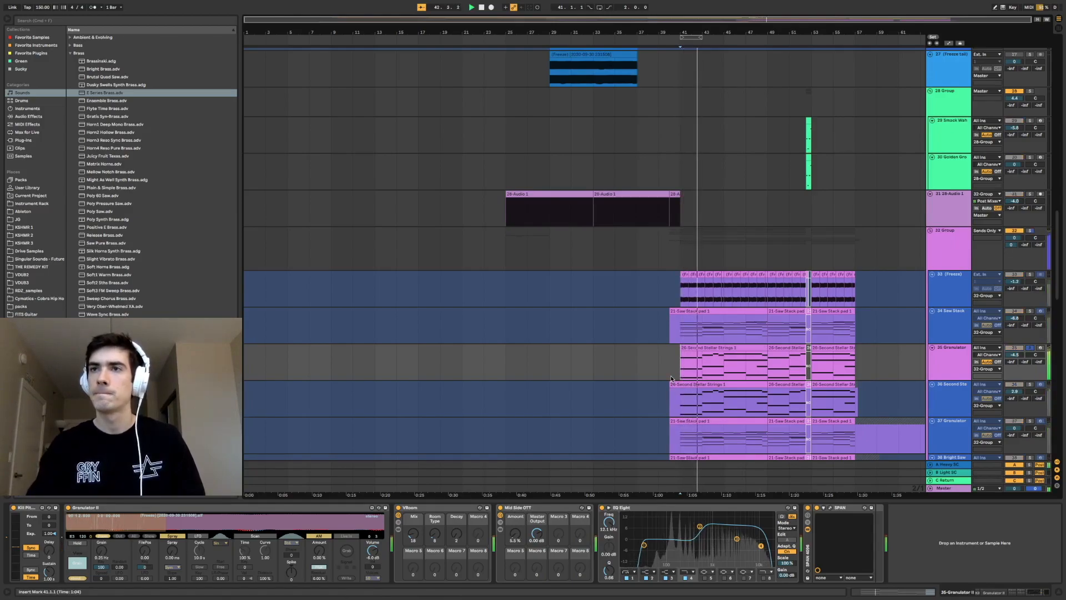
pyautogui.press('space')
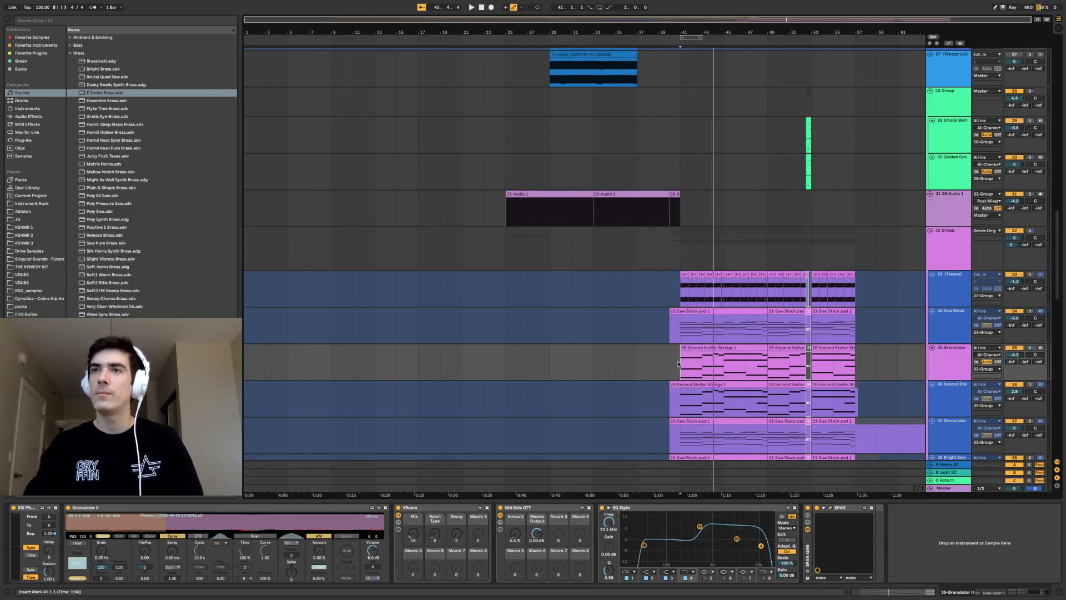
# Show the Saw Stack pad track's devices and play the track in solo from bar 41
pyautogui.click(679, 332)
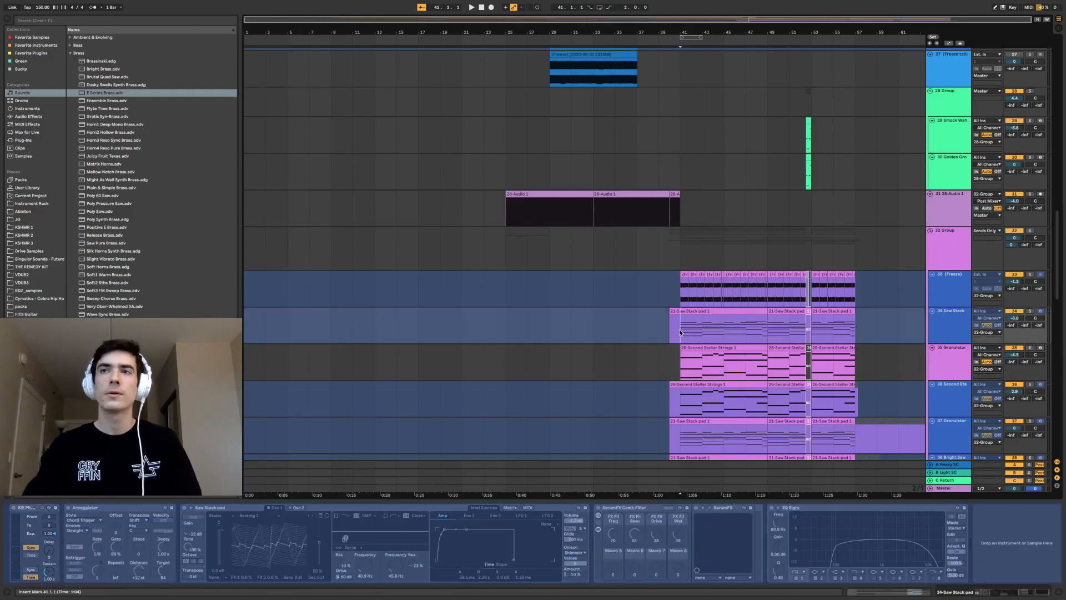
pyautogui.press('space')
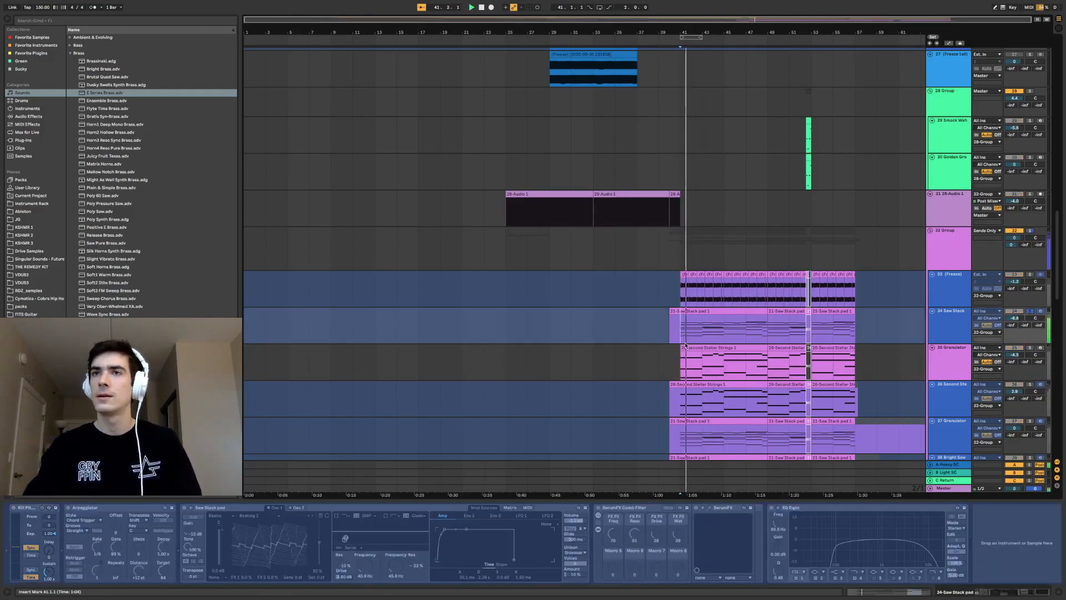
# Inspect the device chains of the Second Stellar Strings track and the Granulator II track below it at bar 41
pyautogui.scroll(-3, 687, 347)
pyautogui.click(678, 332)
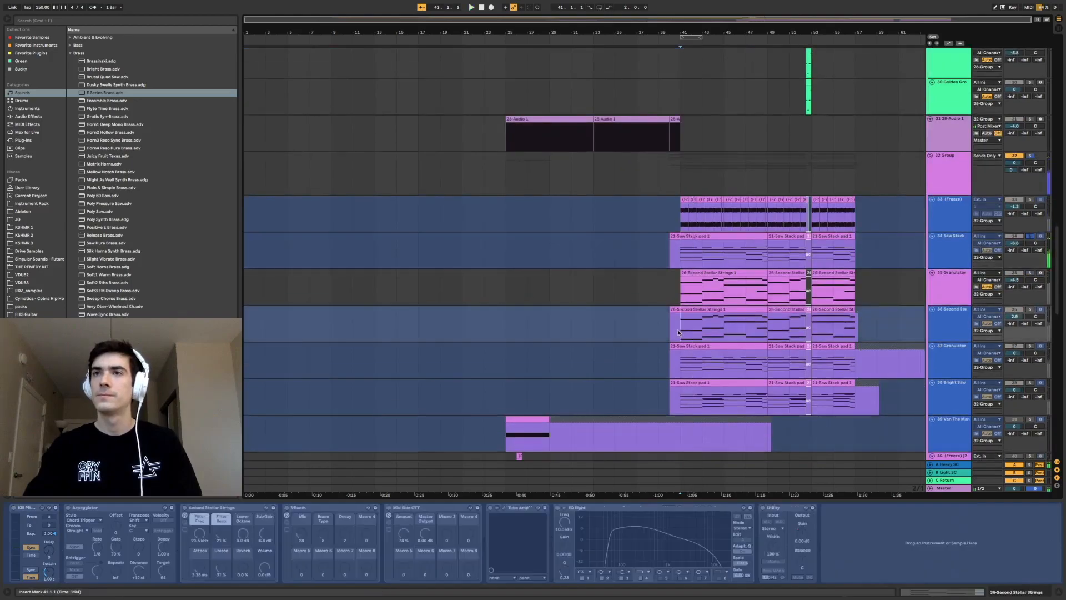
pyautogui.click(681, 365)
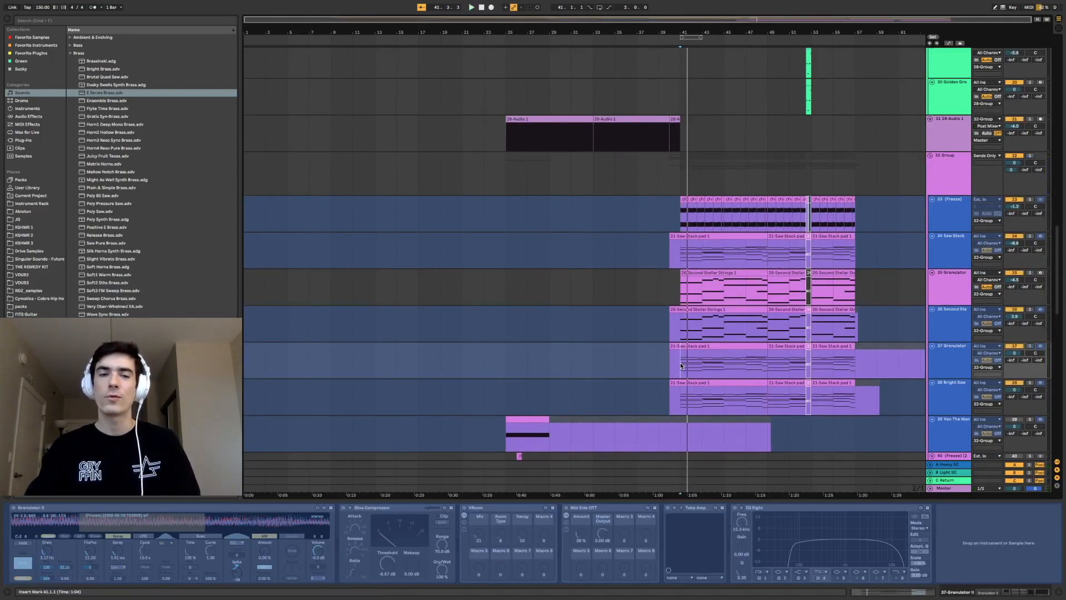
# Play frozen track 33 in solo from bar 41 and check the effect chain on its parent group
pyautogui.click(680, 223)
pyautogui.press('space')
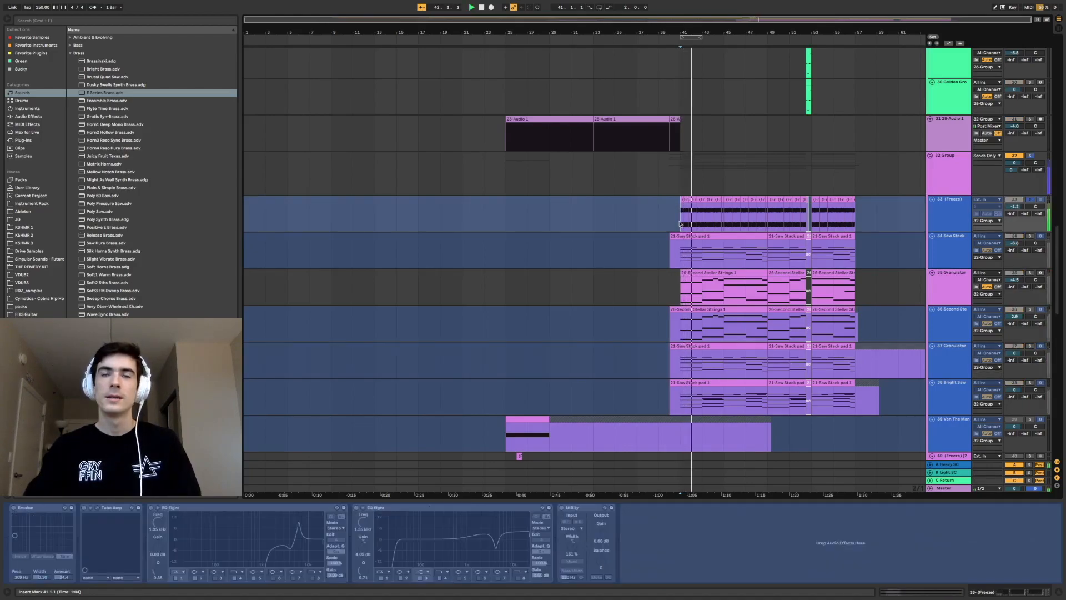
pyautogui.press('space')
pyautogui.click(678, 189)
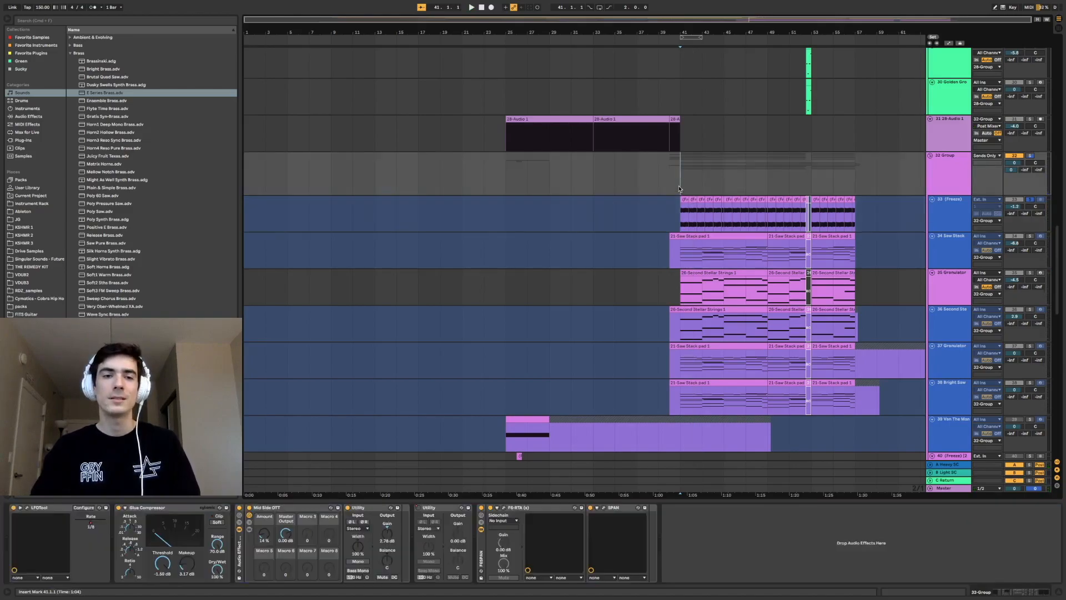
pyautogui.click(681, 223)
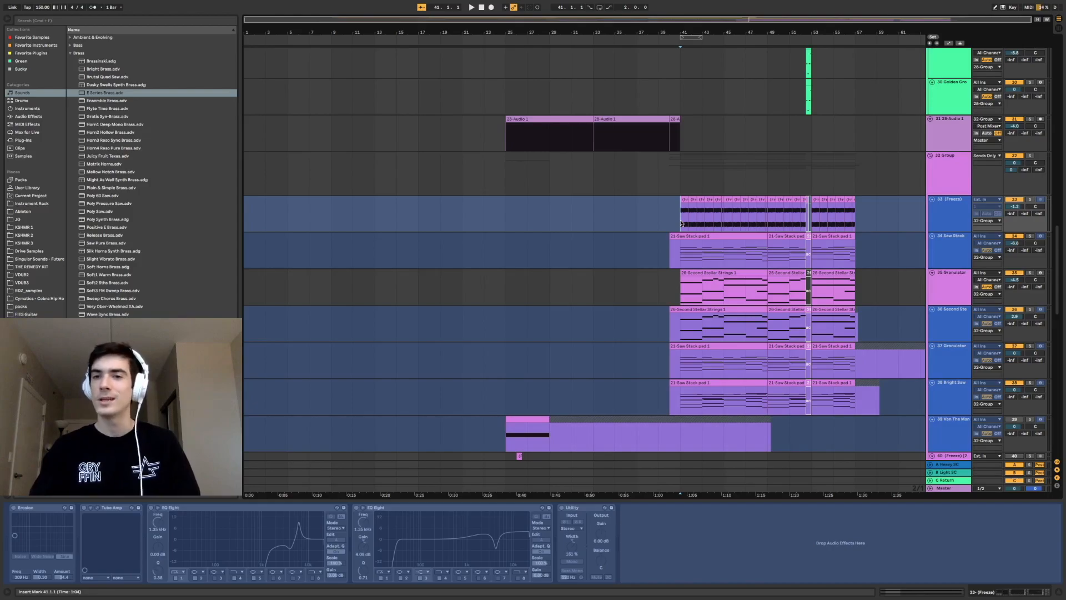
# Show the Abdominal Bass synth, then solo group 45 containing the bass tracks and play it from bar 41
pyautogui.scroll(-5, 683, 228)
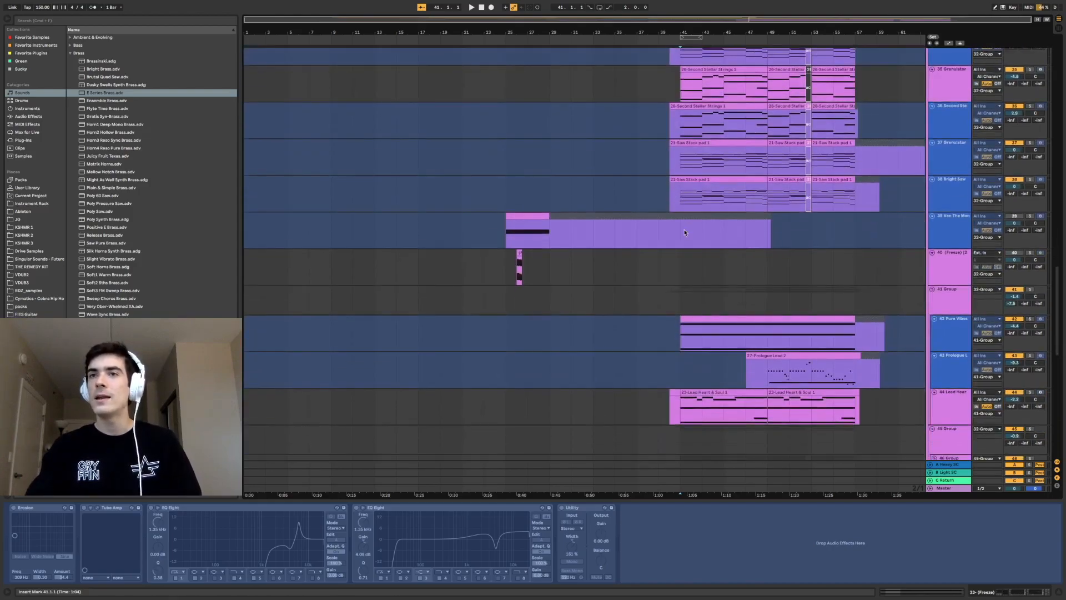
pyautogui.scroll(-7, 685, 233)
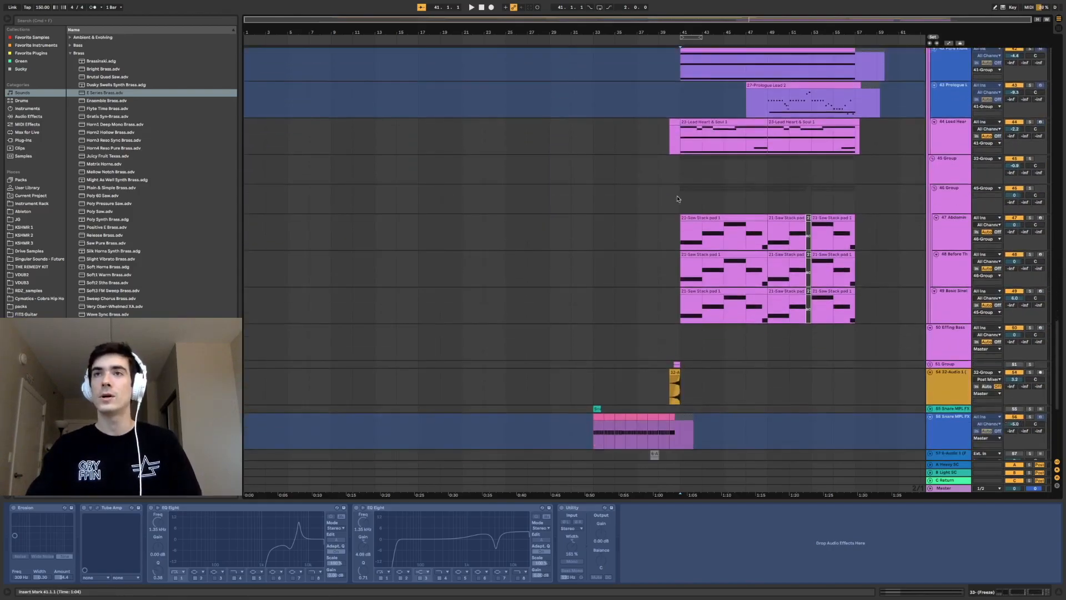
pyautogui.click(678, 200)
pyautogui.click(679, 241)
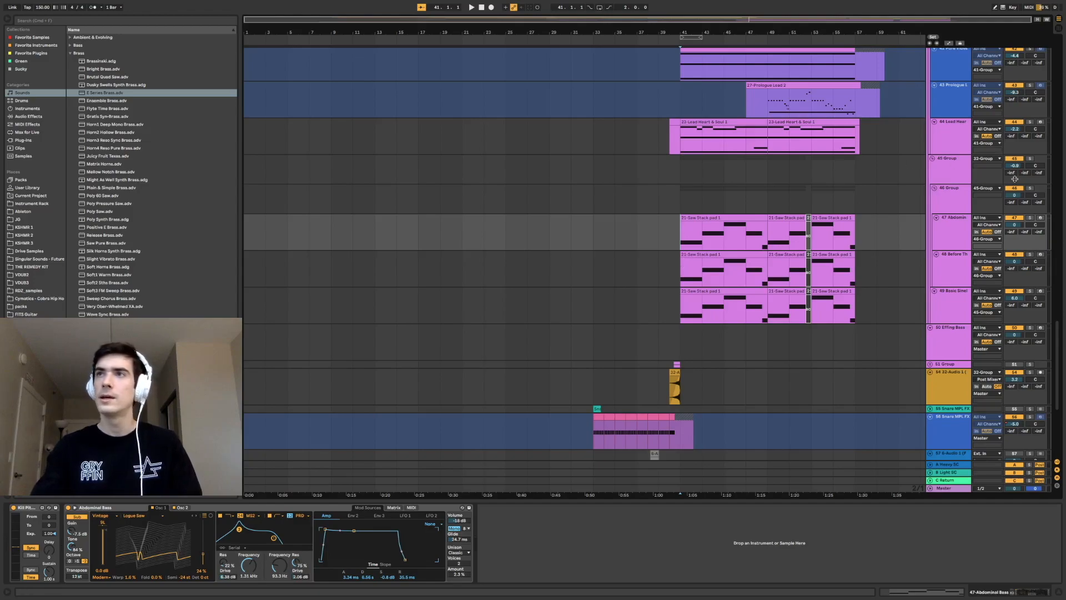
pyautogui.click(1030, 159)
pyautogui.press('space')
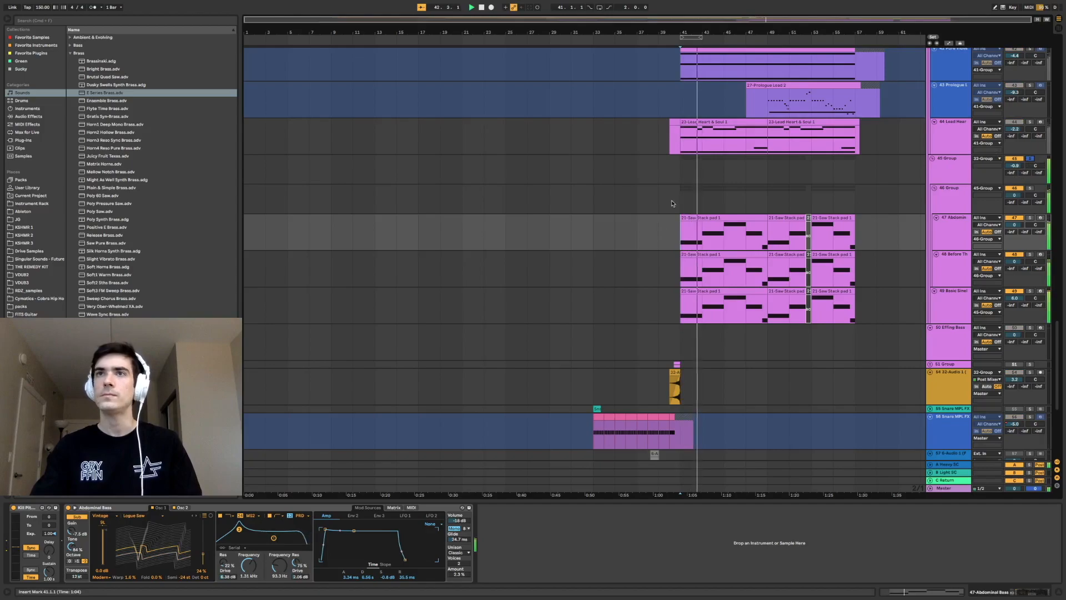
# Audition the Abdominal Bass, Before The Plunge and Basic Sinelike tracks individually in solo from bar 41, and show the effect on parent group 45
pyautogui.click(681, 276)
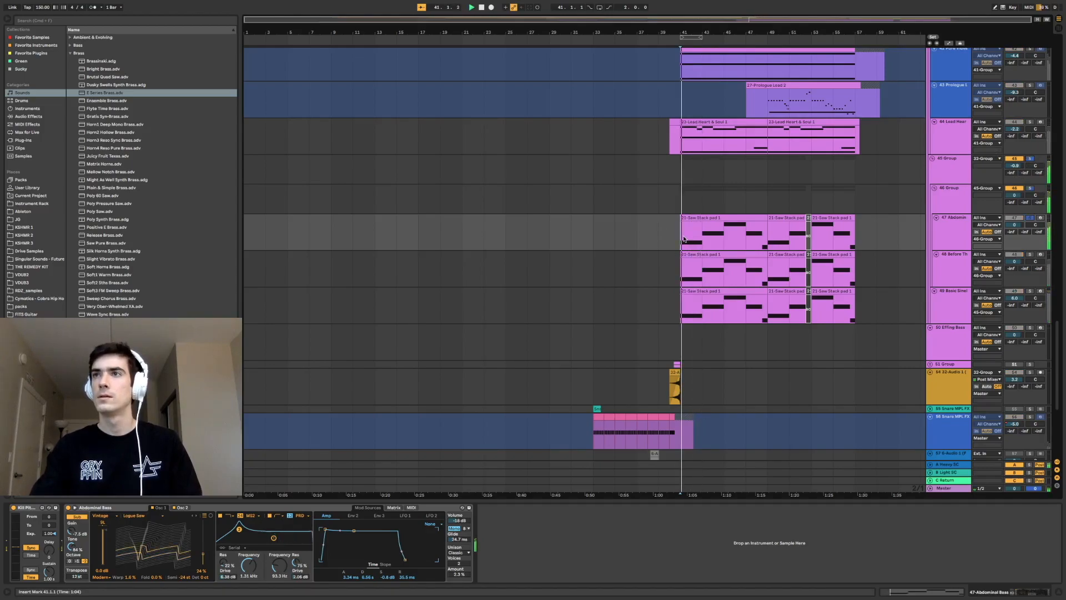
pyautogui.click(681, 275)
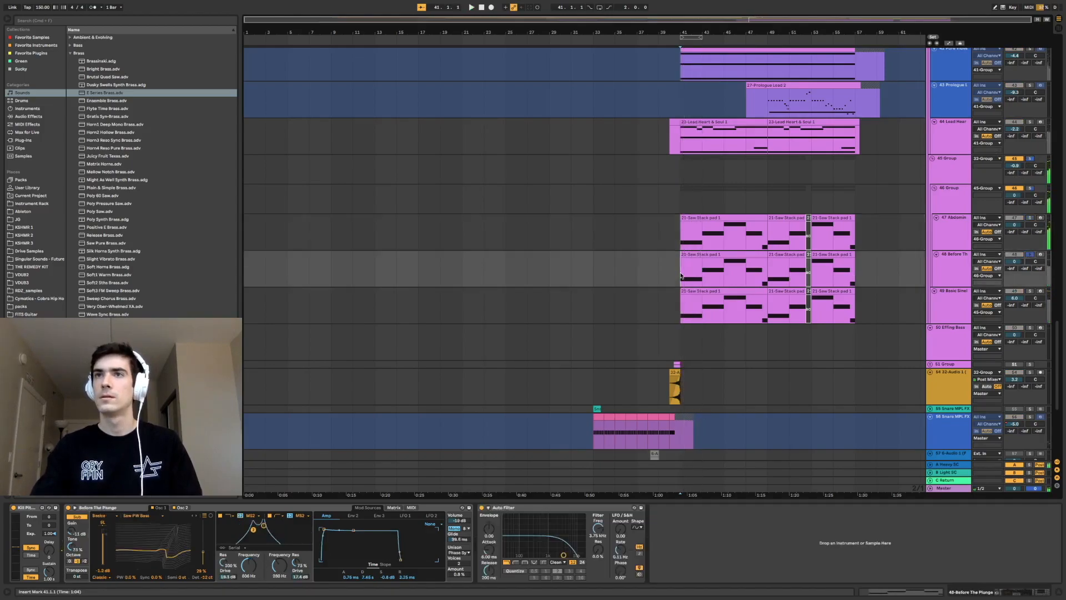
pyautogui.click(679, 314)
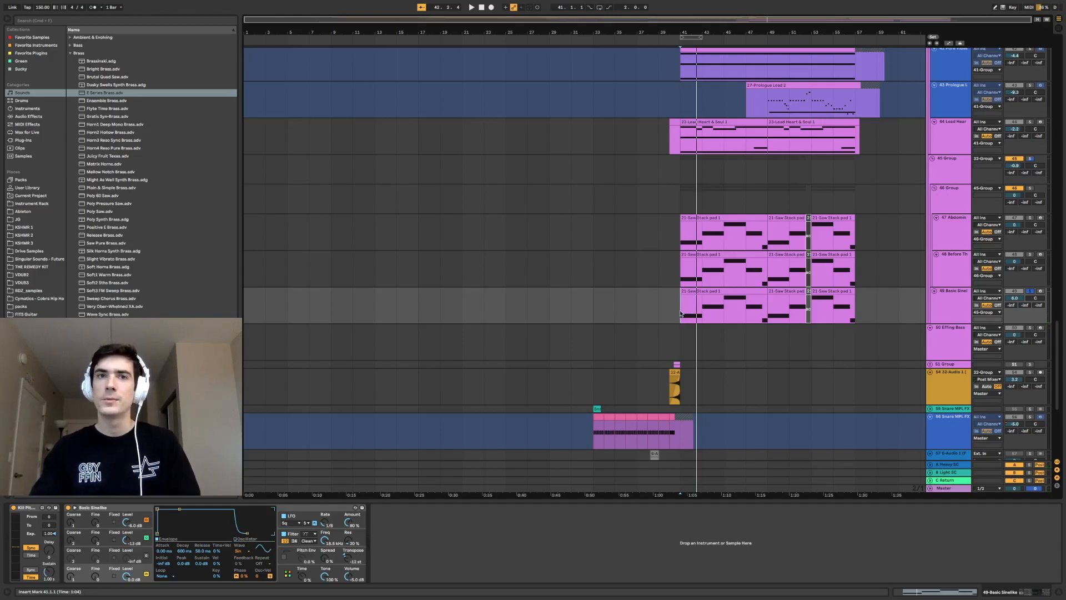
pyautogui.scroll(5, 679, 314)
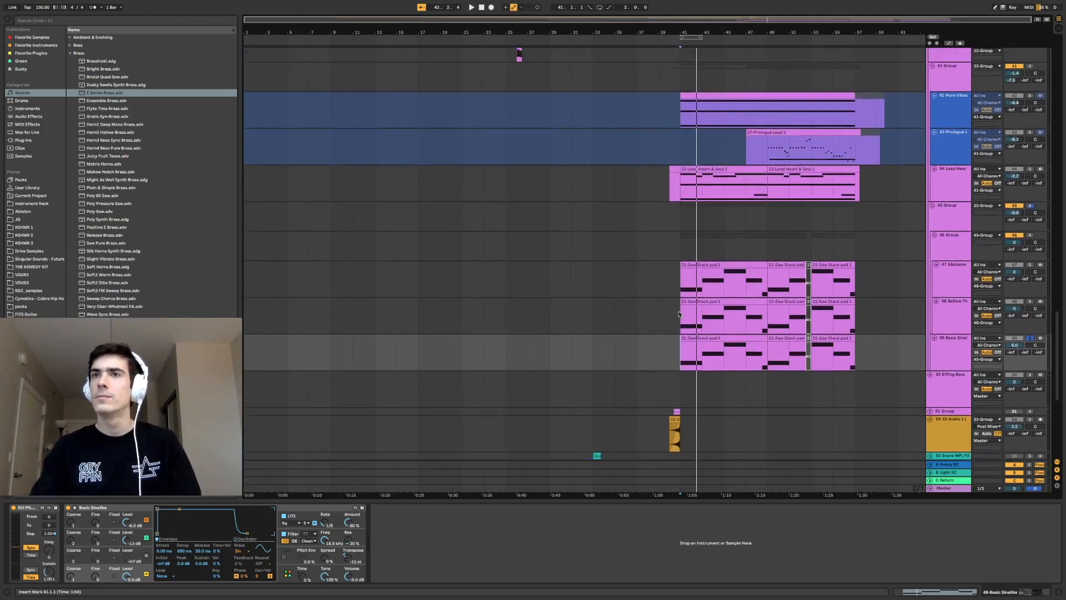
pyautogui.click(685, 243)
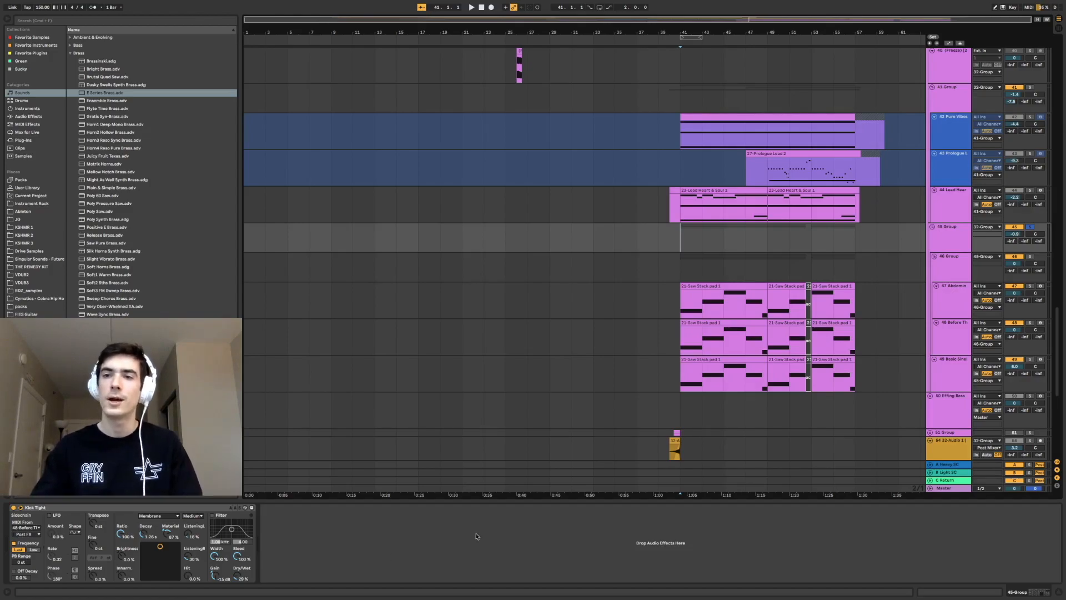
# Show the main vocal track's devices, then play the processed vocal on track 4 in solo from bar 41 and inspect its effect chain
pyautogui.scroll(20, 676, 227)
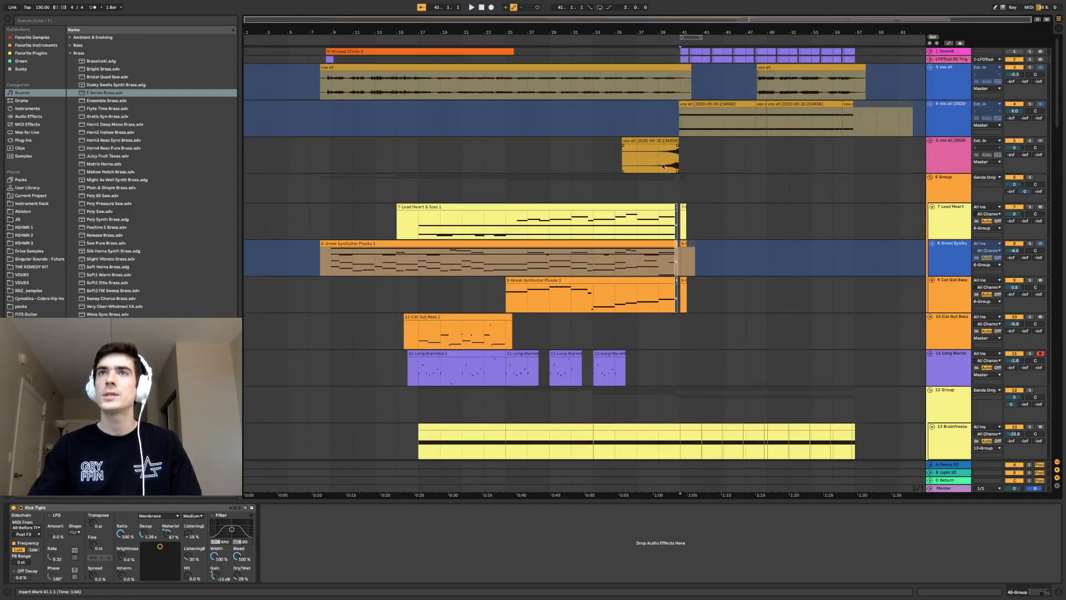
pyautogui.click(655, 91)
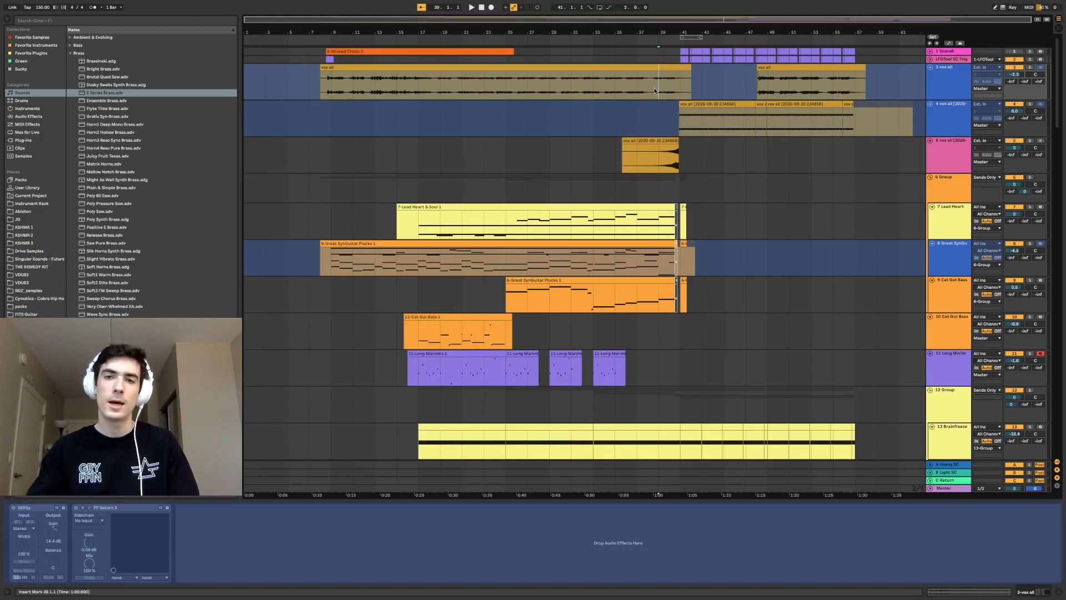
pyautogui.click(676, 123)
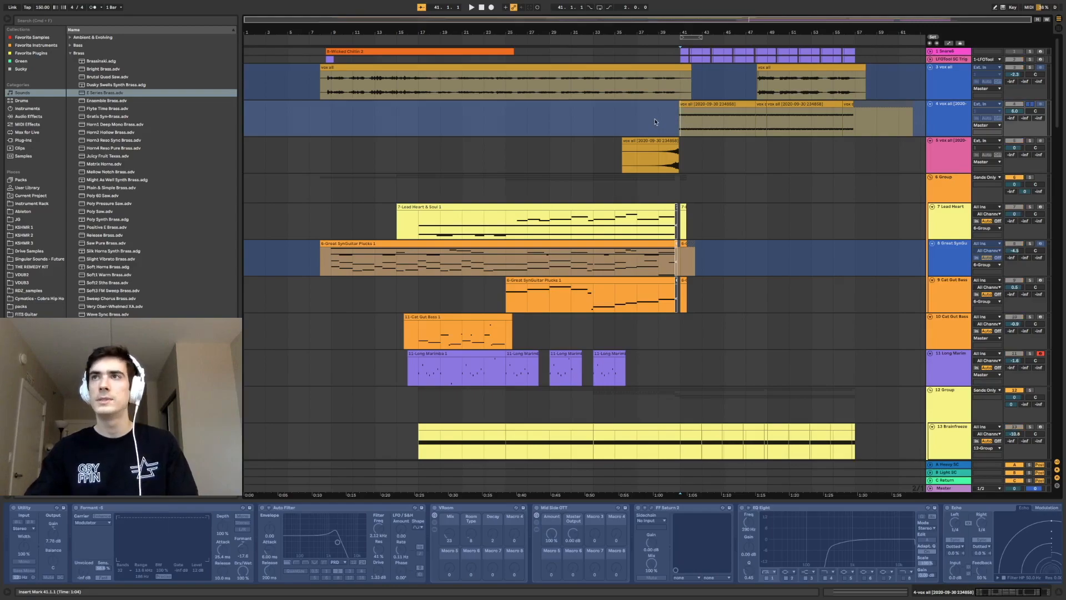
pyautogui.press('space')
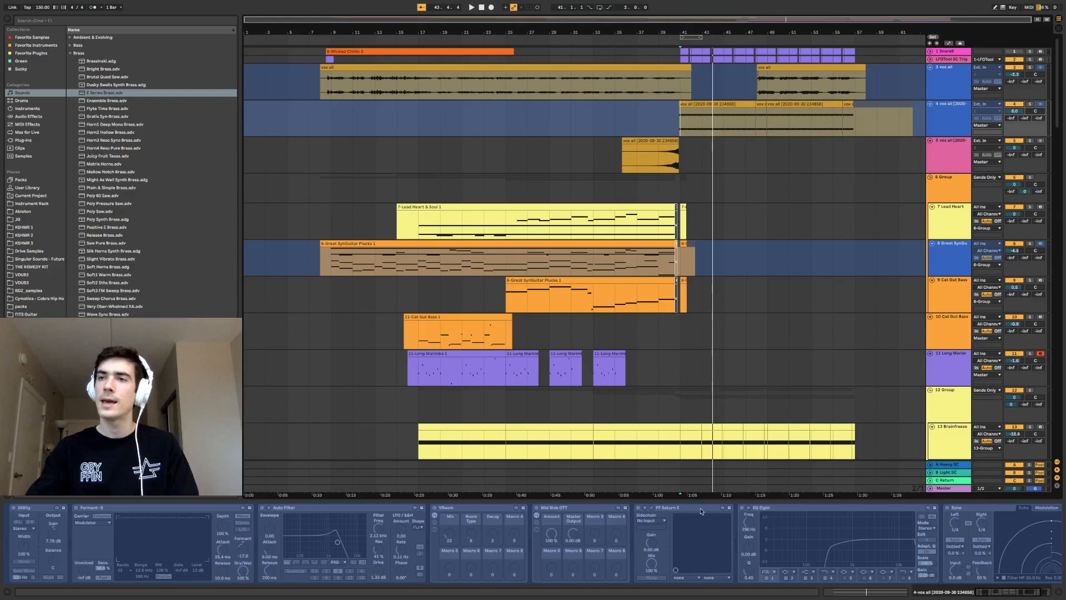
pyautogui.hscroll(3, 702, 511)
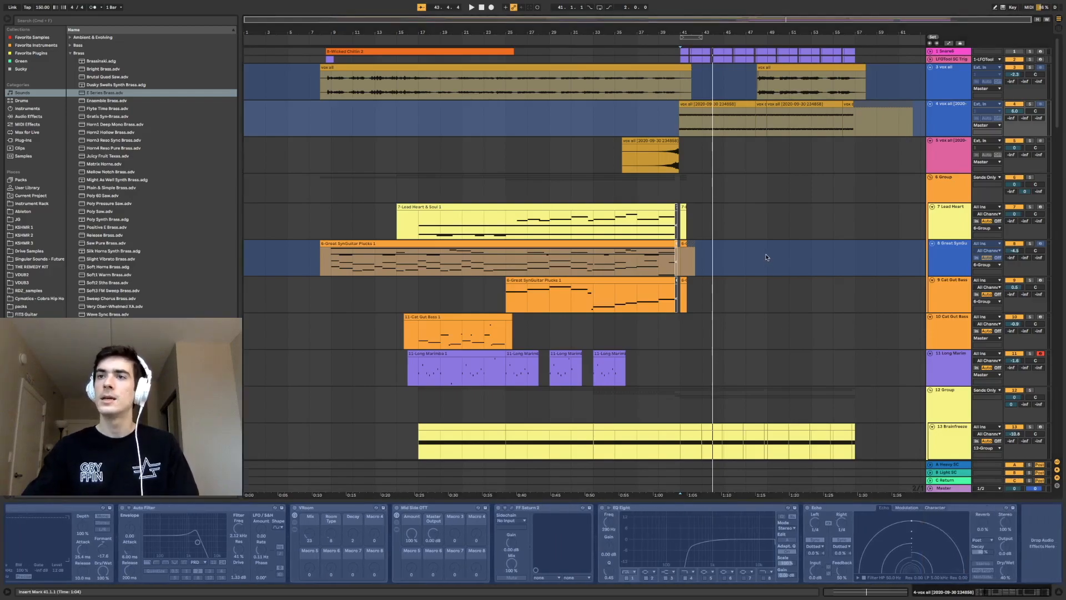
# Inspect the sample view of the processed vocal clip on track 4
pyautogui.click(698, 123)
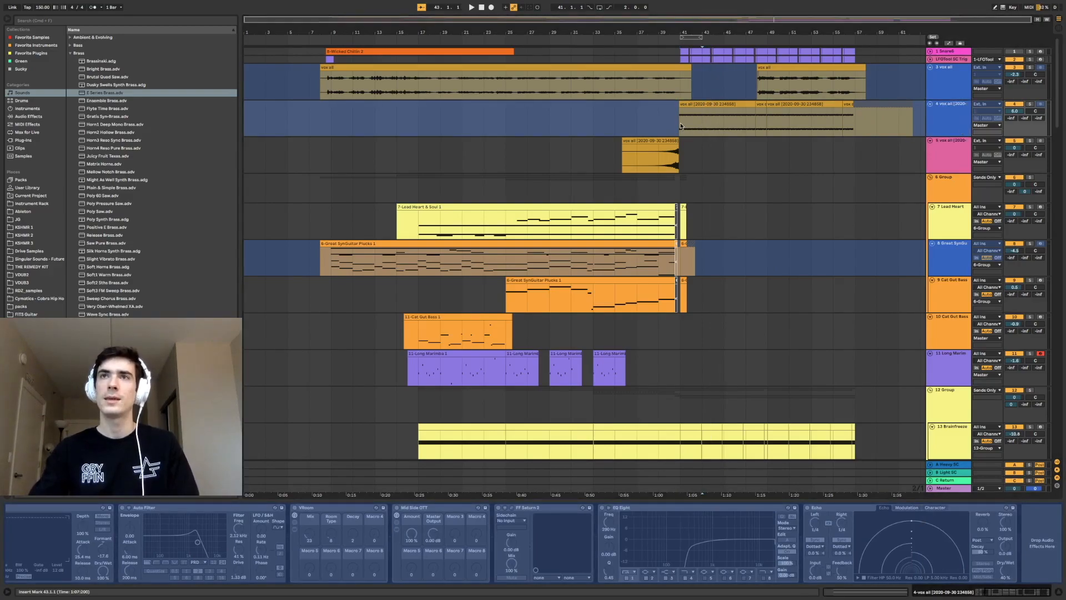
pyautogui.hotkey('shift', 'Tab')
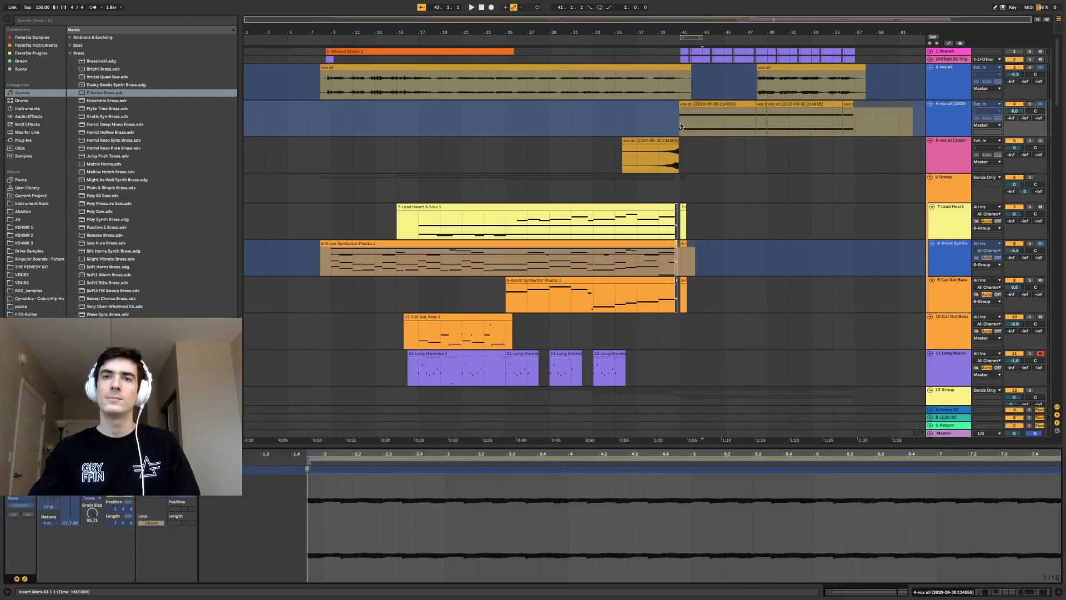
pyautogui.click(699, 123)
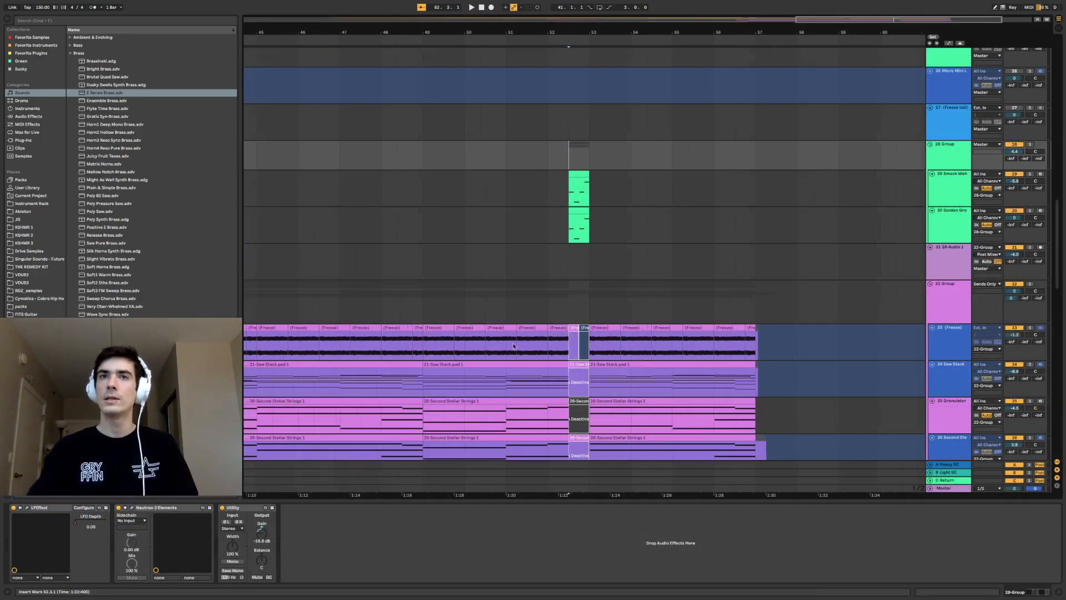
# Show the effect chain of group 32 containing the synth stack and play the section from bar 41
pyautogui.hscroll(-5, 513, 345)
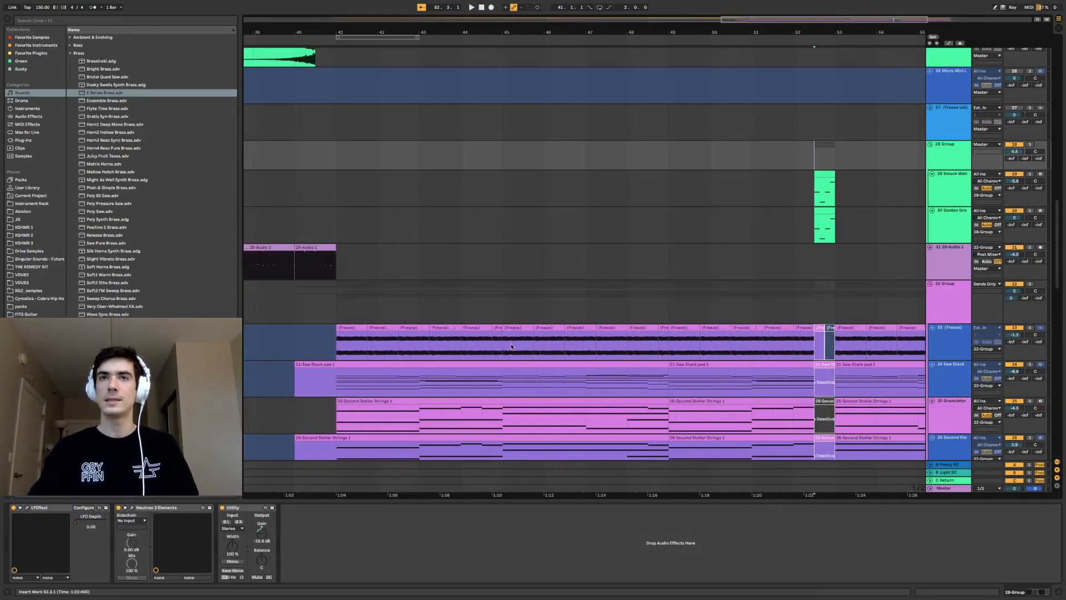
pyautogui.click(350, 303)
pyautogui.click(351, 302)
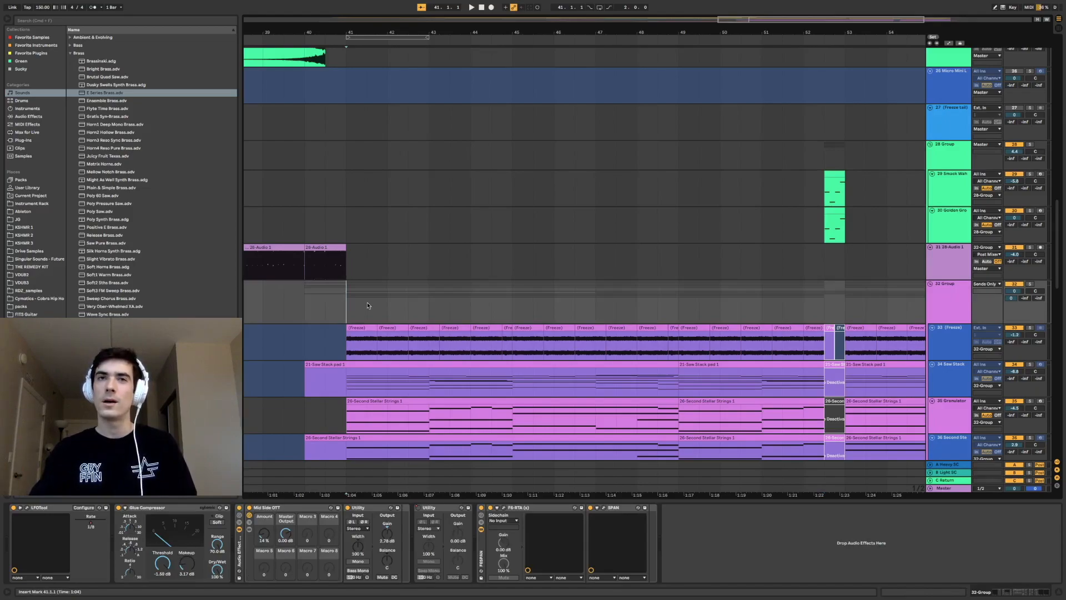
pyautogui.hscroll(-3, 367, 305)
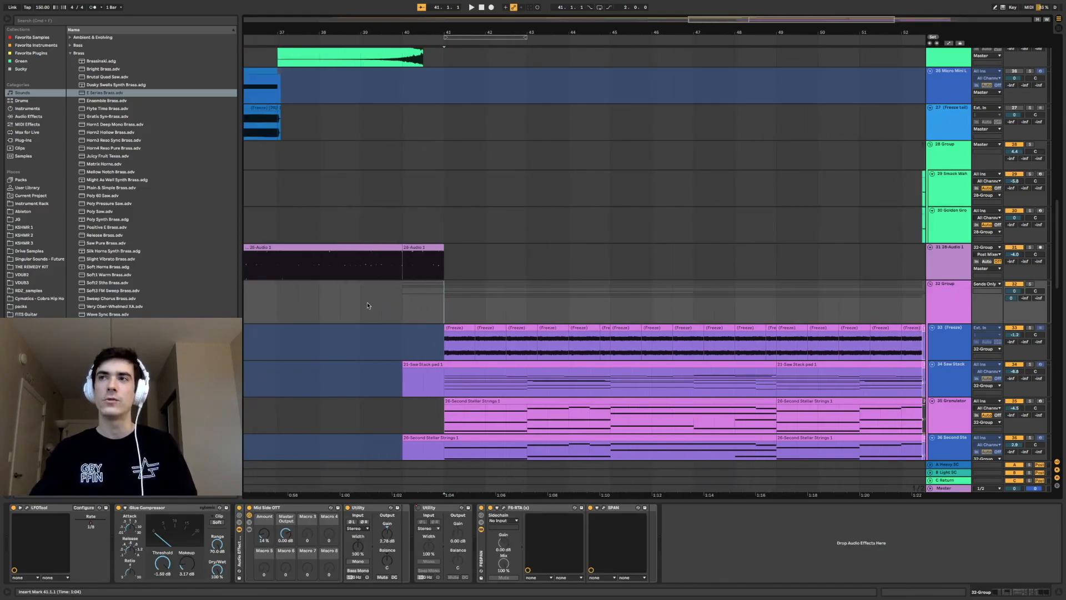
pyautogui.press('space')
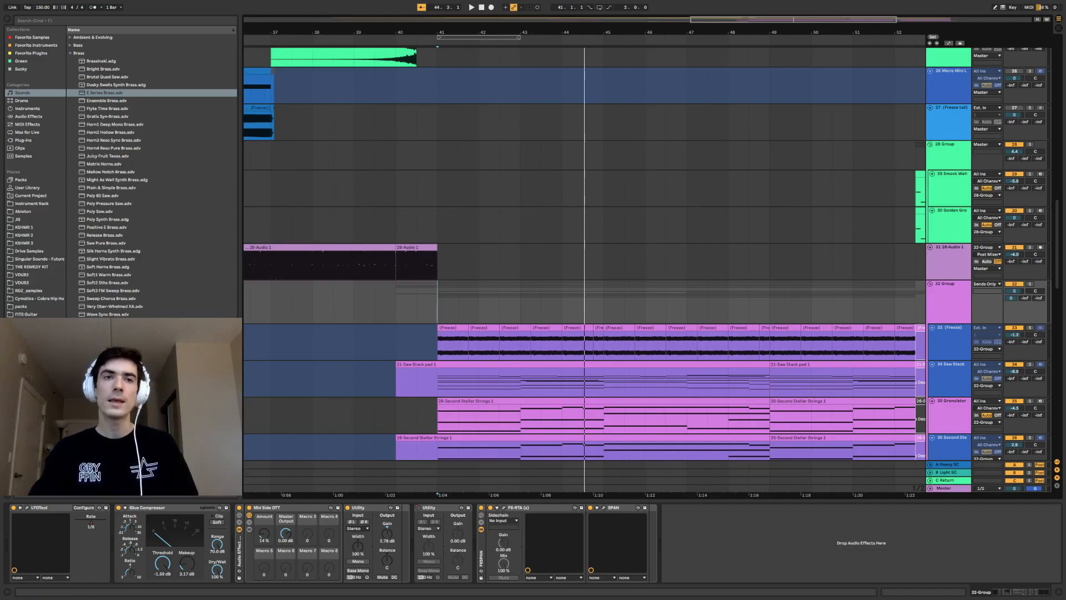
# Open group 32's LFOTool and show its Rate automation in the arrangement, keeping the plug-in window clear of the automation curve
pyautogui.click(27, 507)
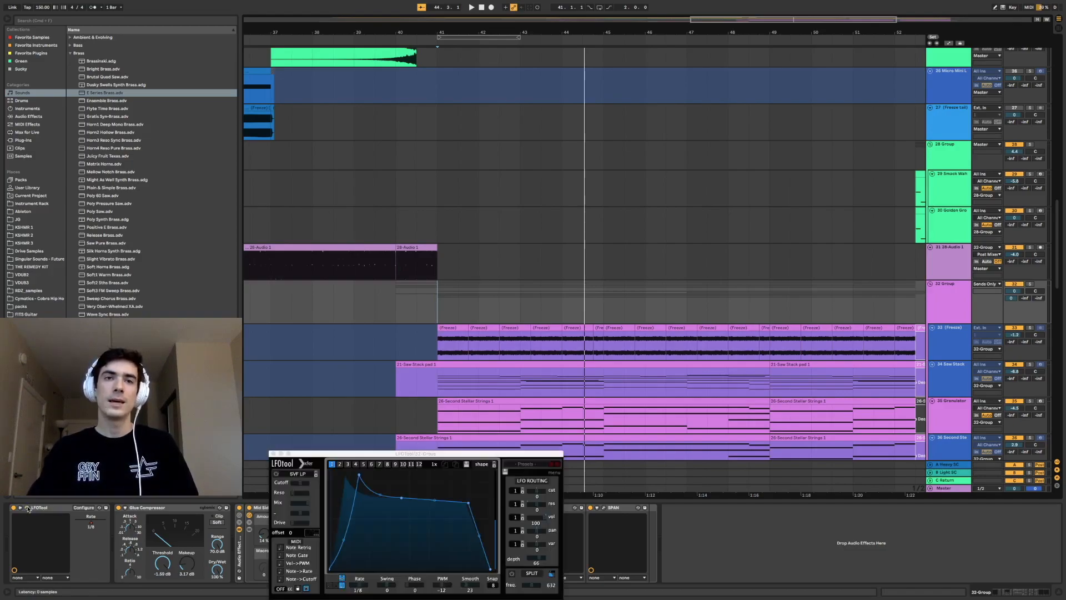
pyautogui.moveTo(330, 457); pyautogui.dragTo(204, 280)
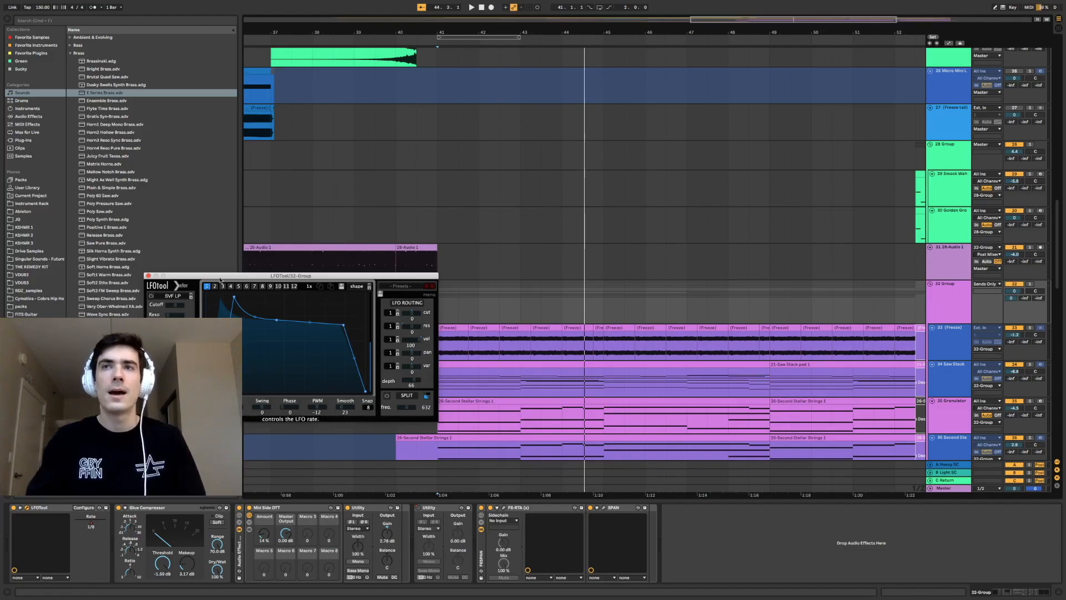
pyautogui.click(953, 293)
pyautogui.press('a')
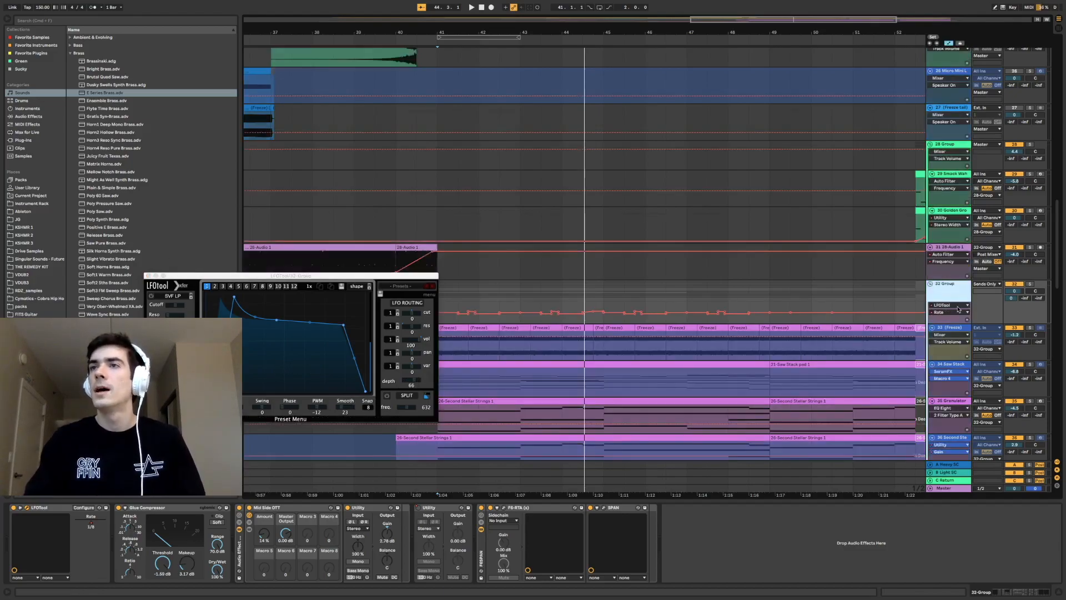
pyautogui.moveTo(359, 276); pyautogui.dragTo(320, 107)
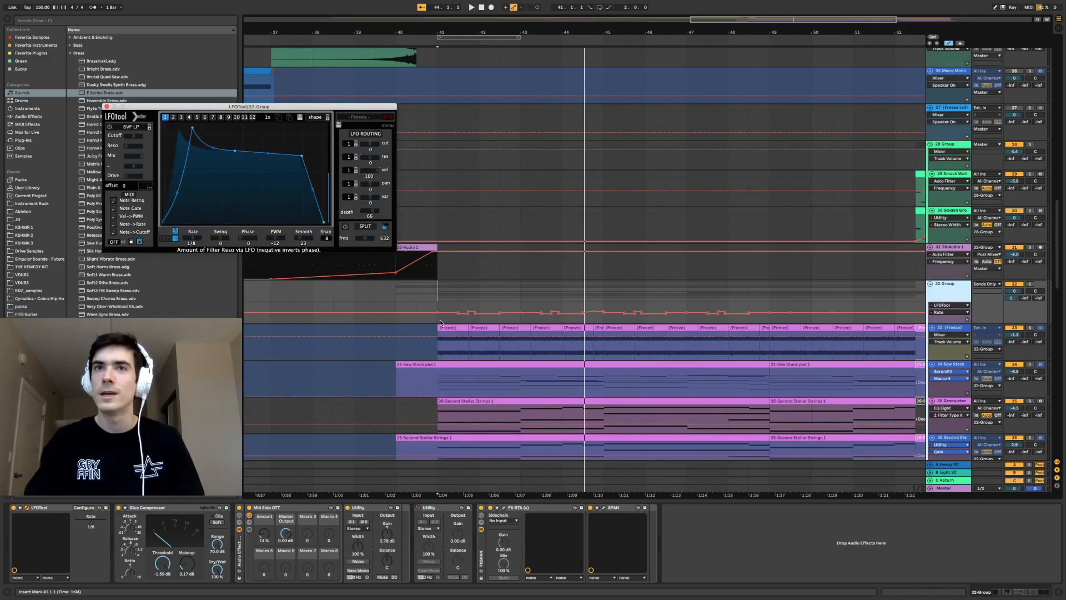
# Play group 32 from bar 41 to demonstrate the LFOTool Rate automation, then hide the automation and close the plug-in
pyautogui.press('space')
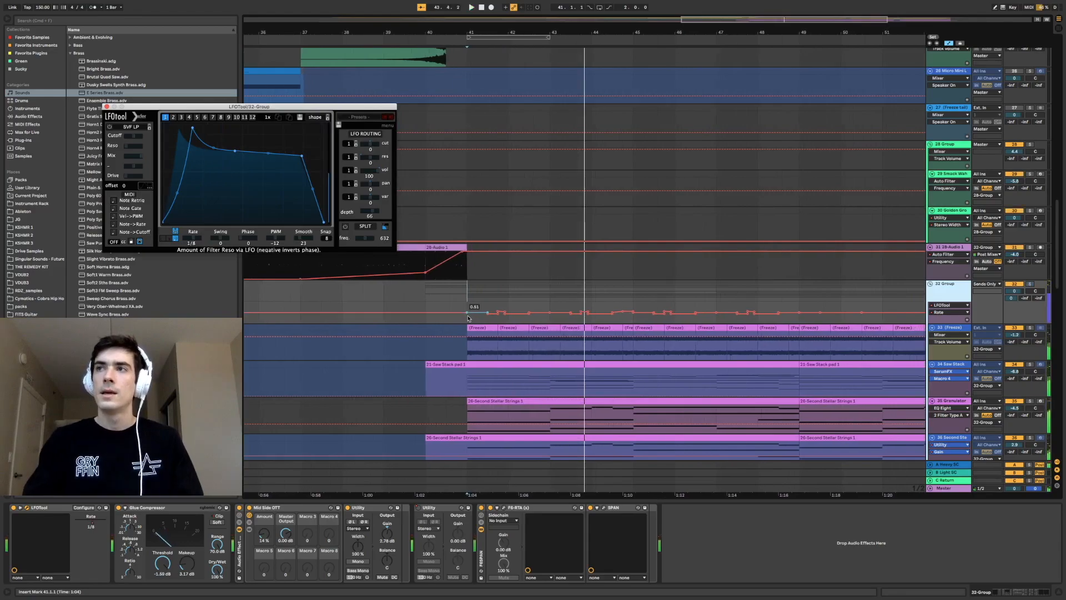
pyautogui.press('a')
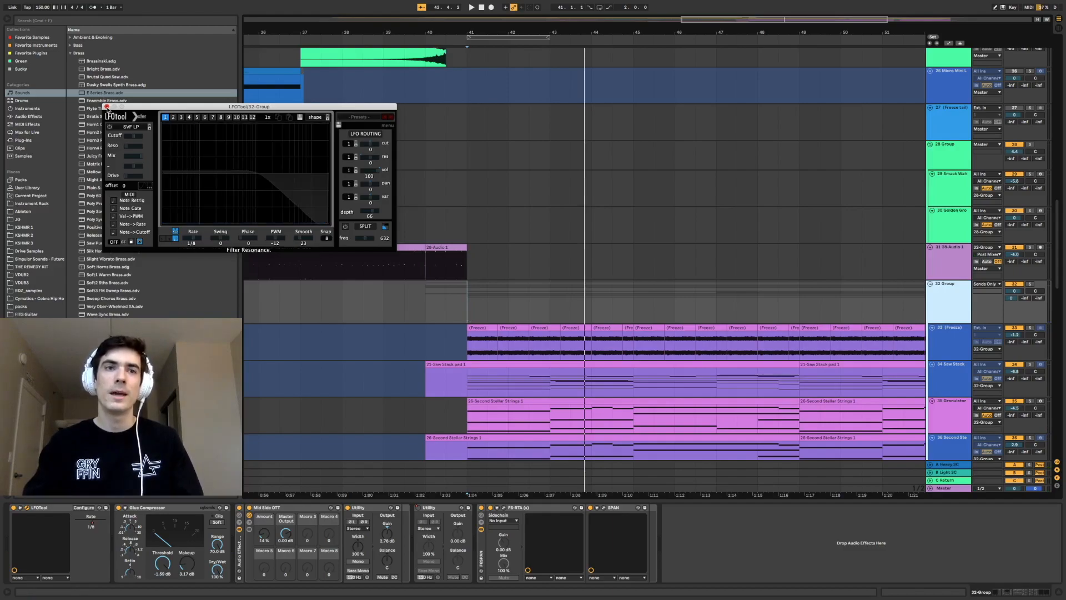
pyautogui.click(107, 106)
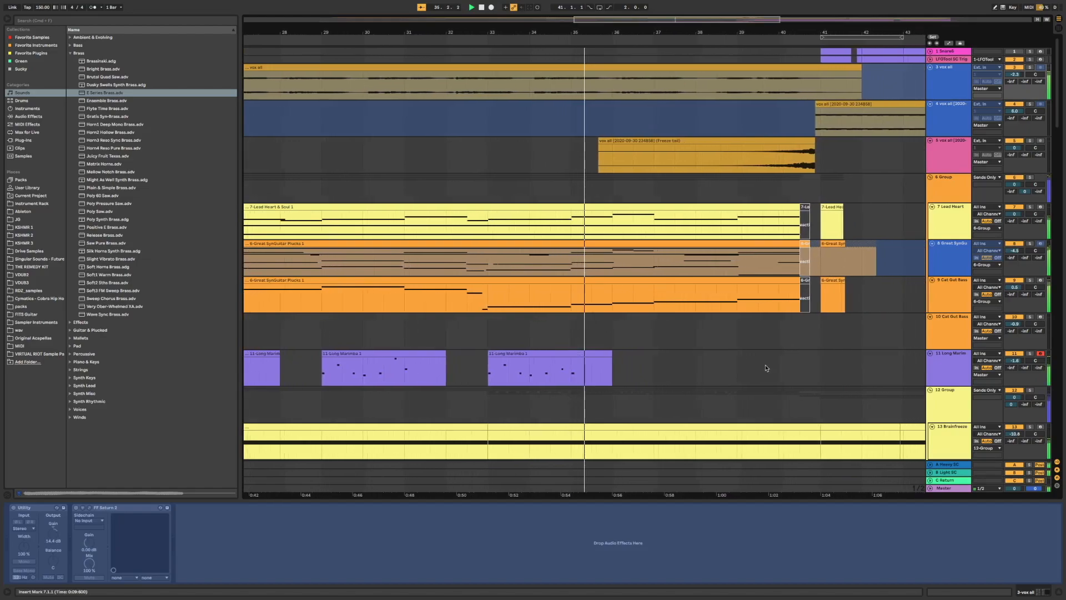
# Follow the full arrangement's playback down through the percussion, cymbal and synth stack tracks as it approaches bar 41
pyautogui.scroll(-4, 766, 368)
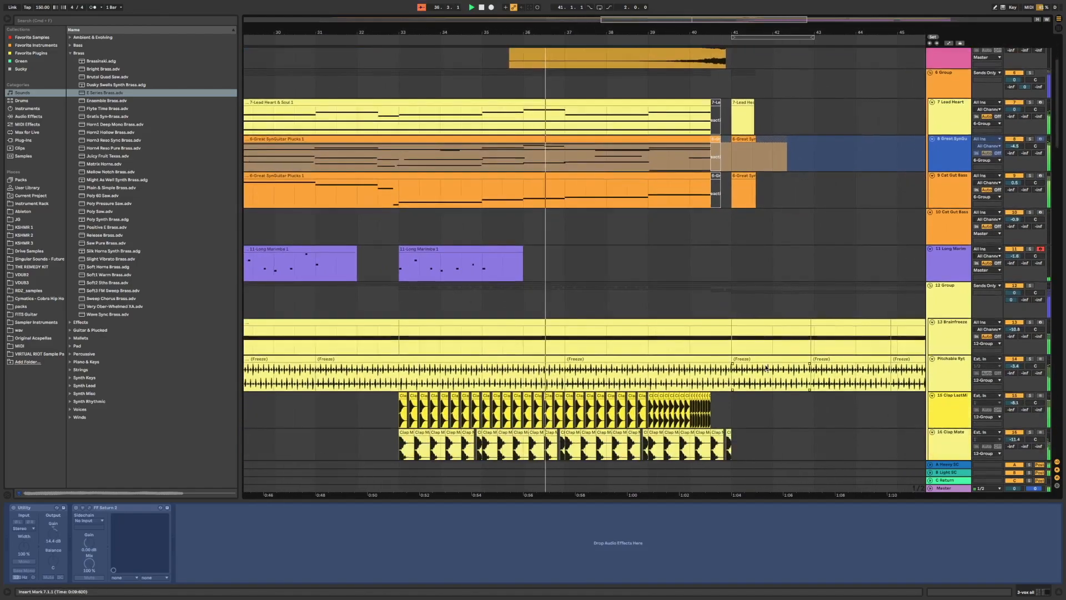
pyautogui.scroll(-10, 766, 368)
pyautogui.scroll(-12, 766, 368)
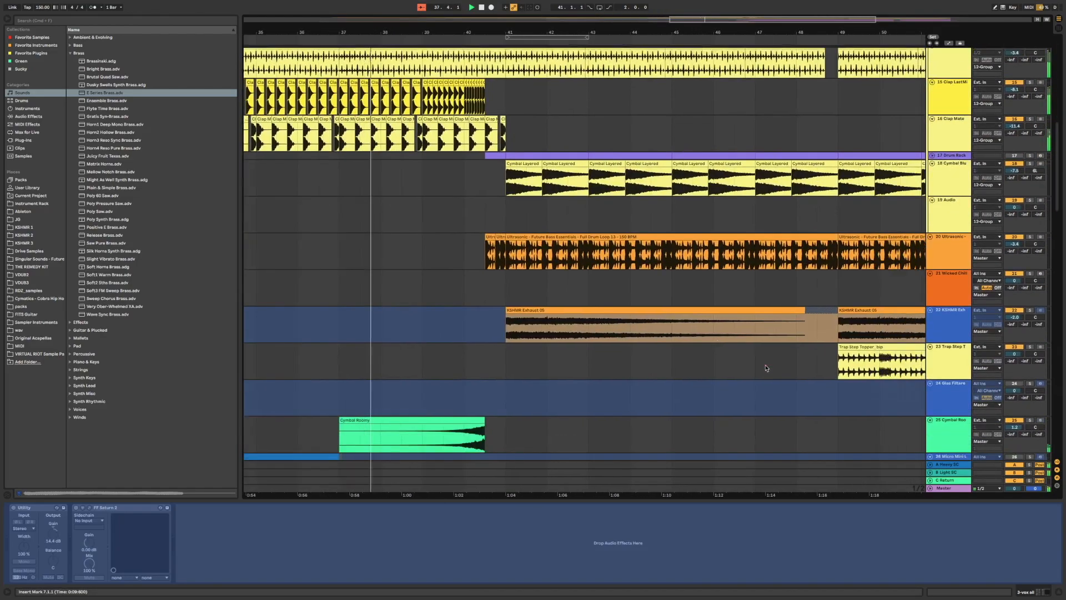
pyautogui.scroll(-10, 767, 368)
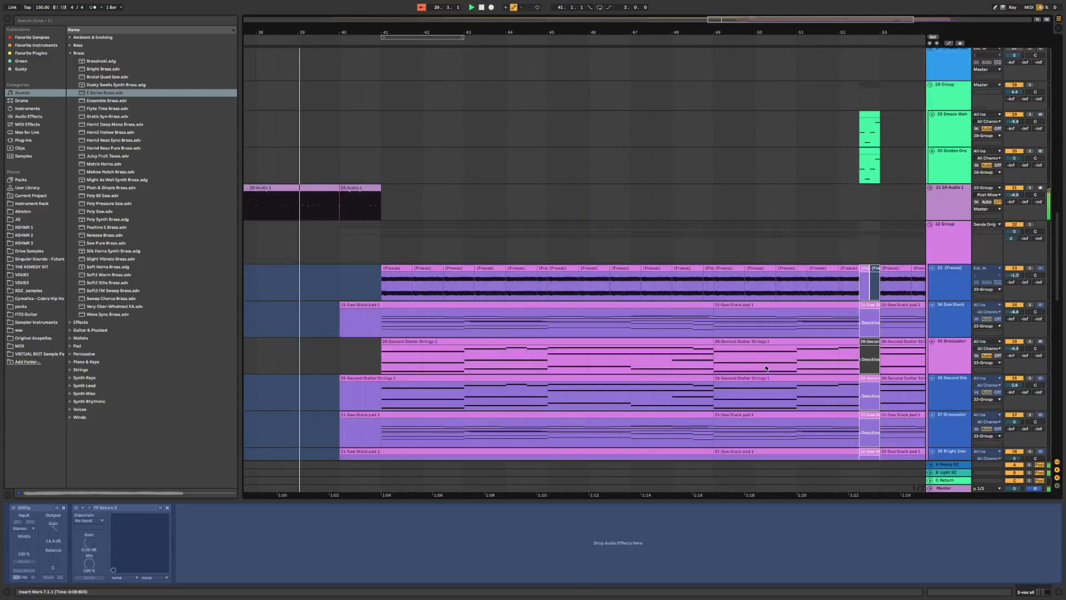